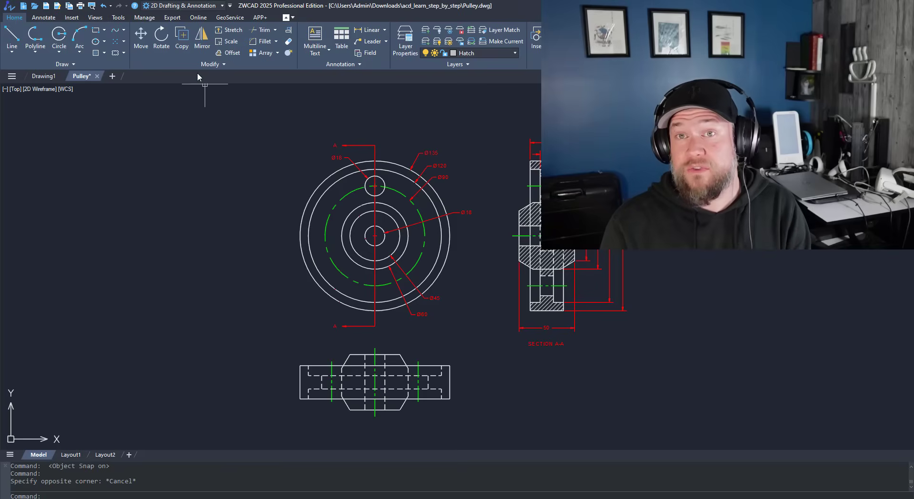
Step: Cycle through the Annotate, Insert, Views, Tools and Manage ribbon tabs, ending back on Tools
click(43, 18)
click(71, 18)
click(96, 18)
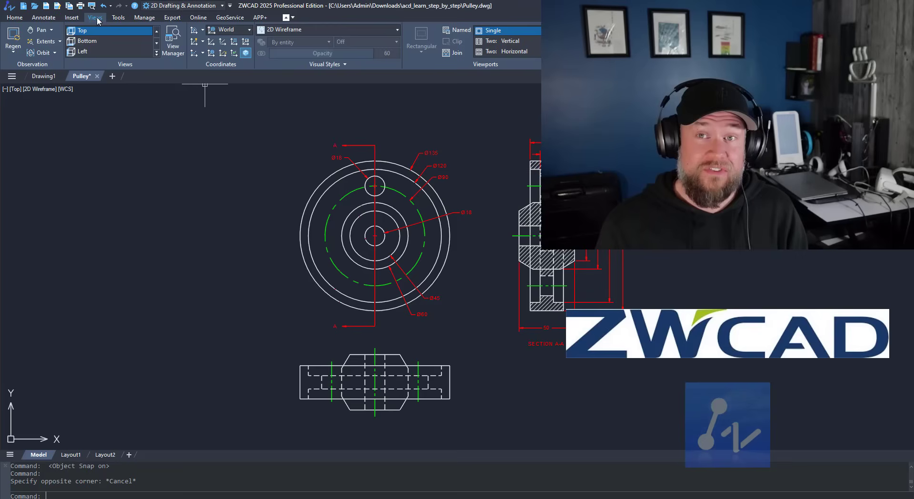
click(120, 18)
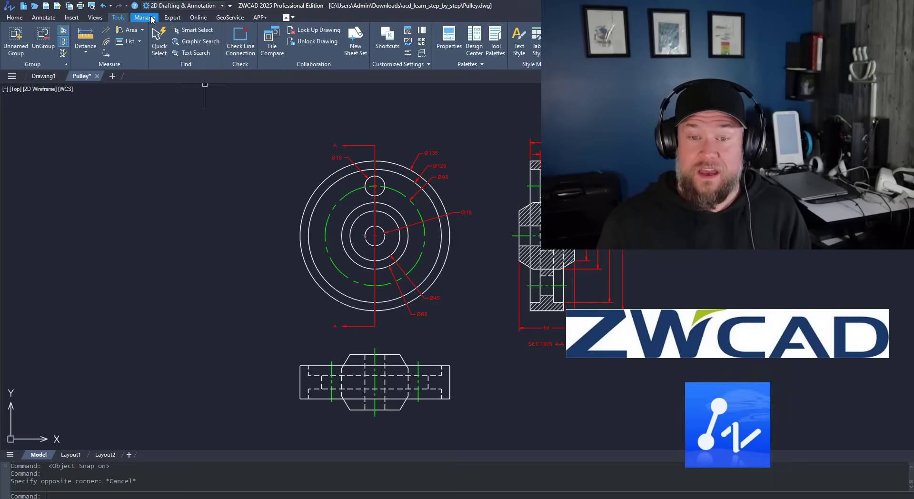
click(144, 17)
click(126, 19)
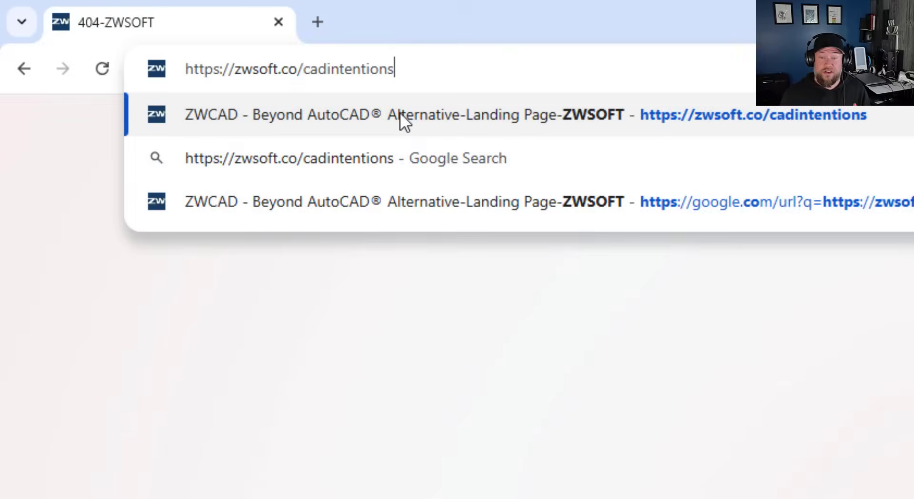
Step: Open the suggested ZWCAD - Beyond AutoCAD Alternative landing page on zwsoft.co
click(399, 114)
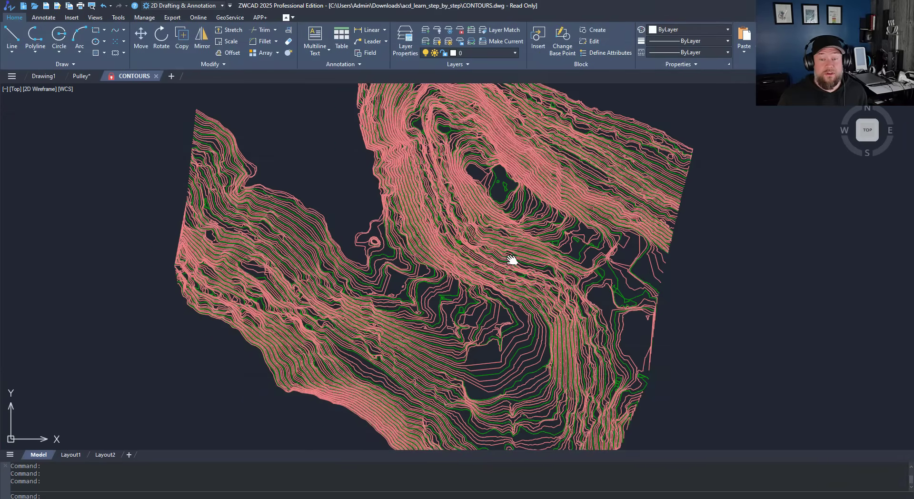
Step: Pan and zoom around the CONTOURS contour map, then close the CONTOURS drawing tab
mouse_move(512, 259)
middle_down()
mouse_move(332, 269)
mouse_move(543, 256)
mouse_move(470, 249)
middle_up()
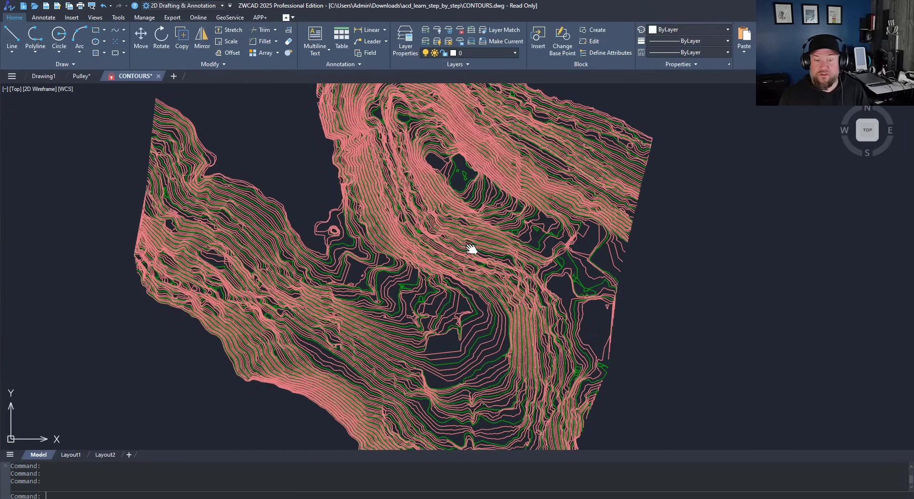
scroll(469, 247, down, 2)
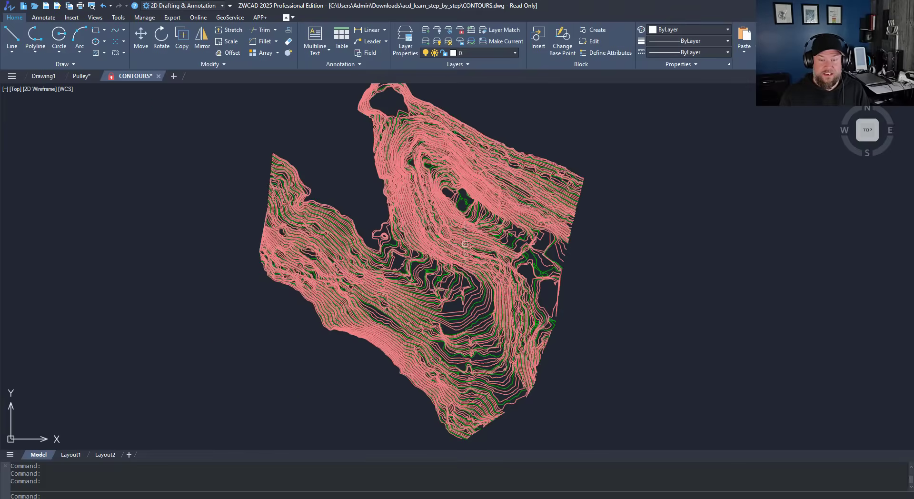
scroll(451, 244, up, 2)
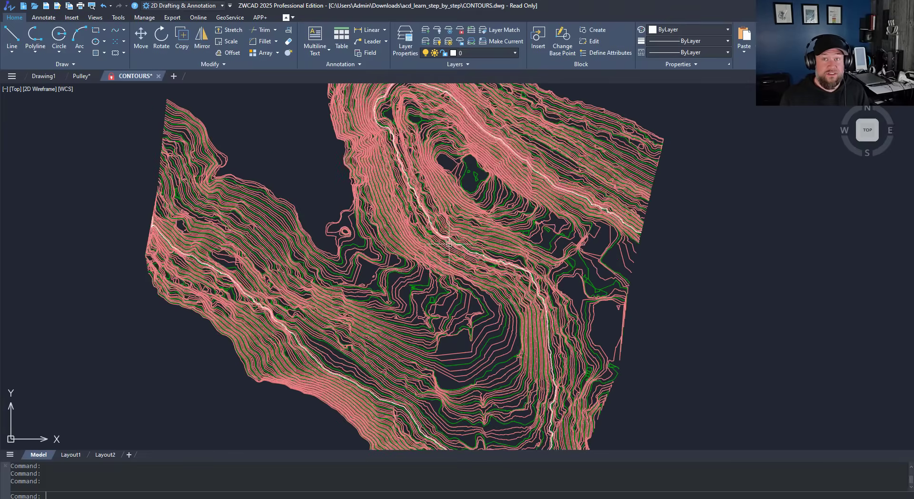
click(158, 76)
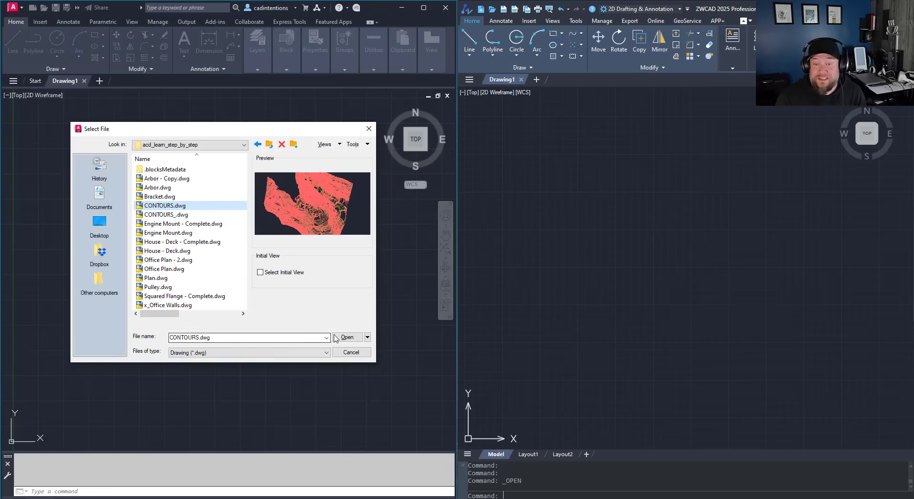
Step: Open CONTOURS.dwg in AutoCAD and zoom to extents to show the whole map
click(347, 337)
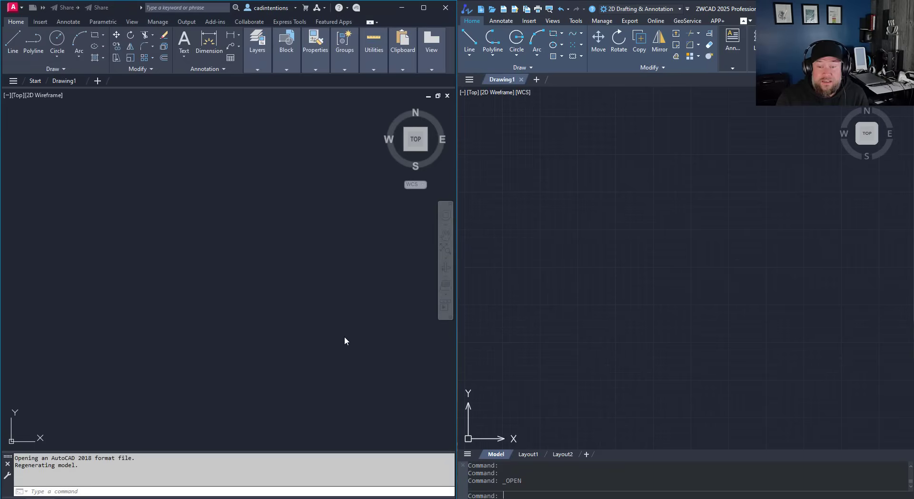
key(Escape)
key(Escape)
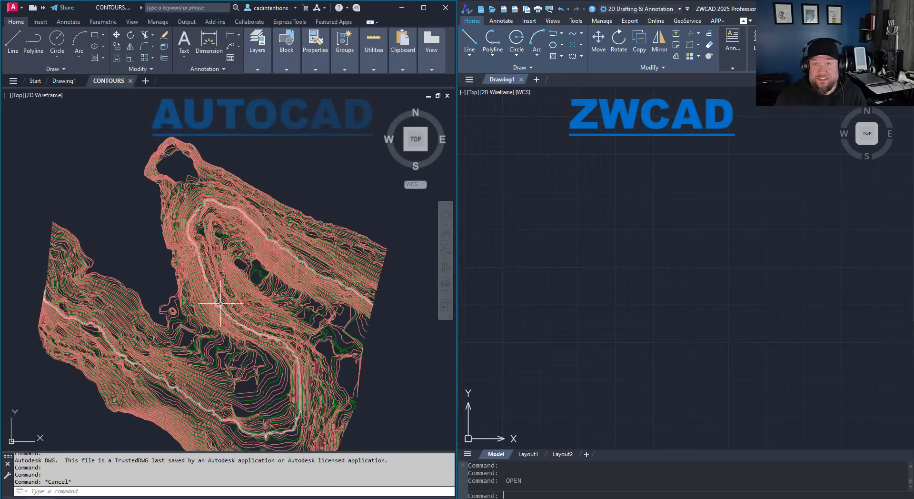
mouse_move(220, 295)
middle_down()
mouse_move(218, 238)
mouse_move(207, 233)
middle_up()
scroll(216, 239, down, 3)
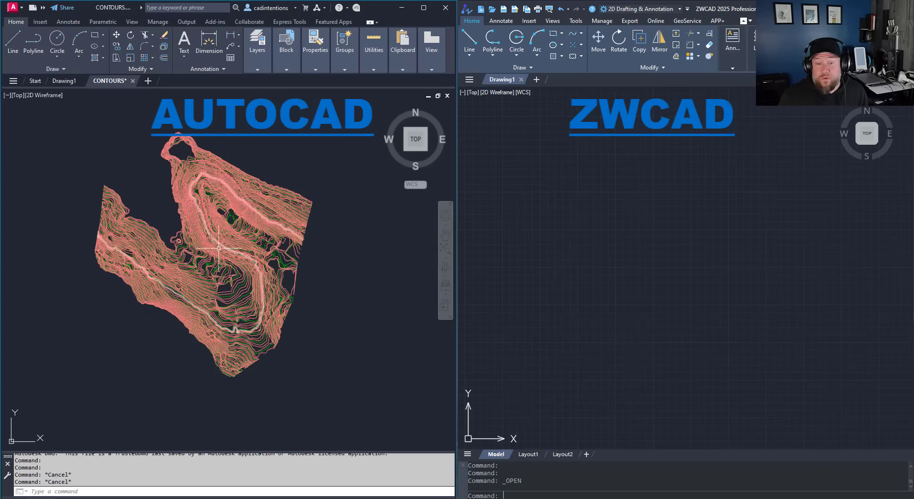
key(Escape)
text(z)
key(Return)
text(e)
key(Return)
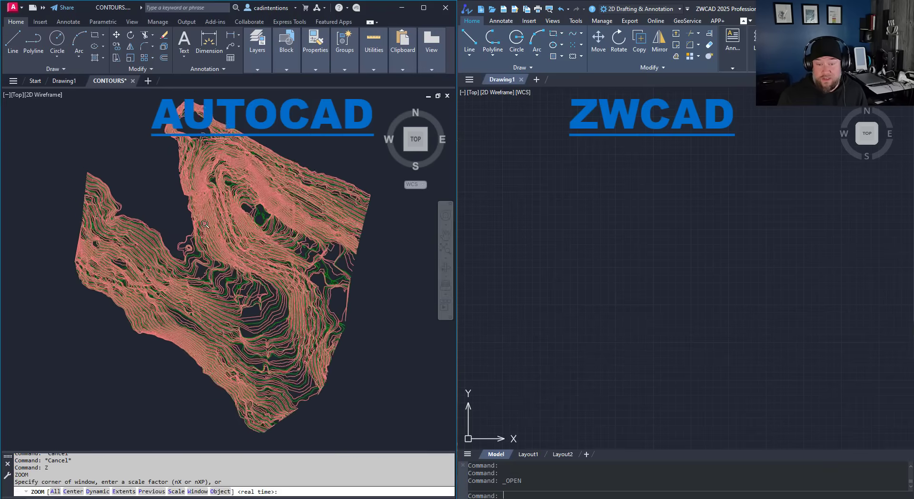
key(Escape)
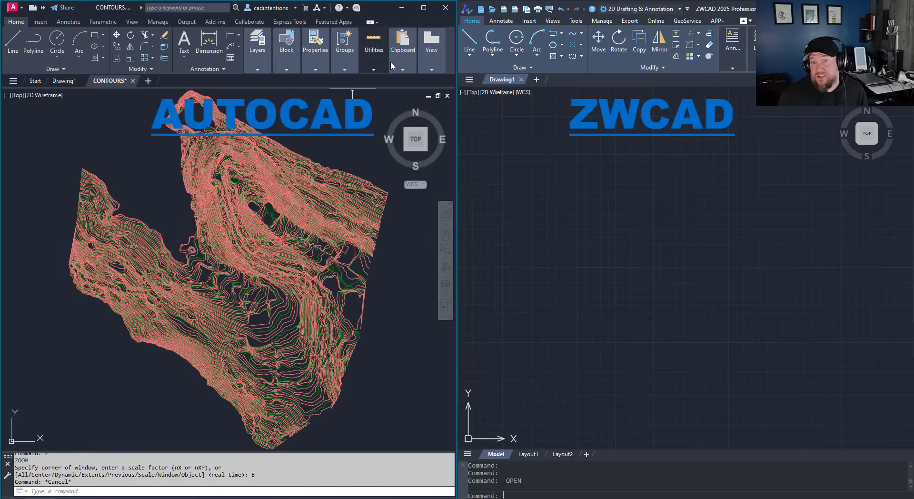
Step: Open CONTOURS.dwg in ZWCAD from the pasted acd_learn_step_by_step folder path
click(492, 8)
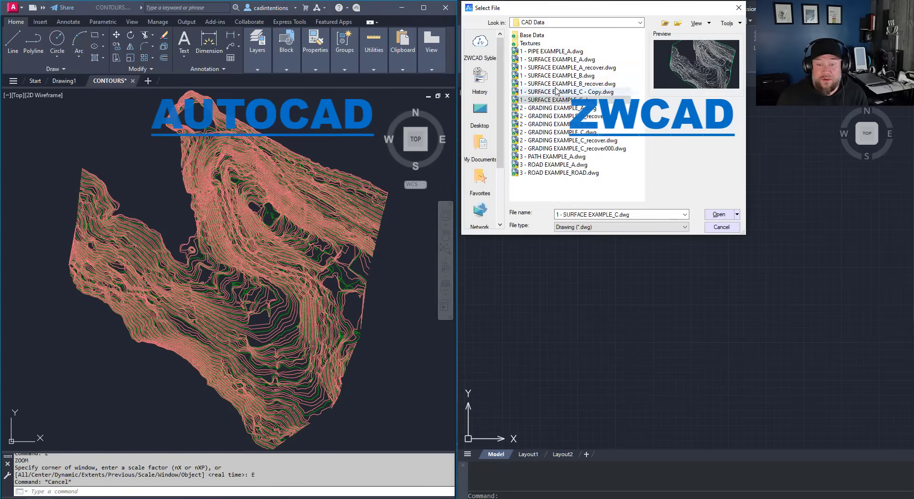
triple_click(637, 214)
text(C:\Users\Admin\Downloads\acd_learn_step_by_step)
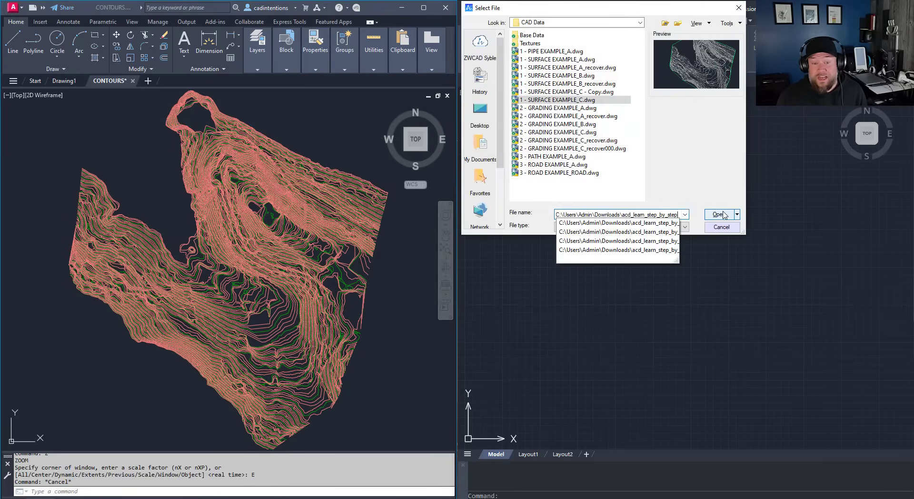
key(Return)
double_click(552, 76)
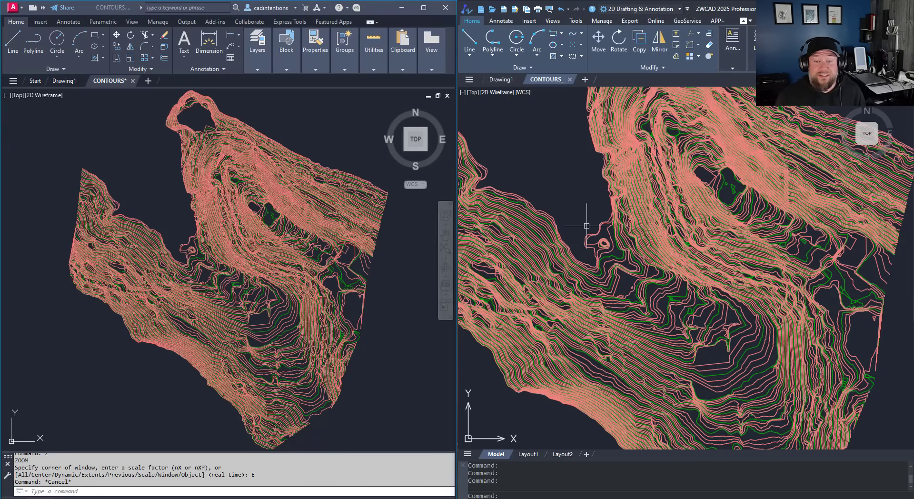
Step: Zoom the ZWCAD contour map to extents, then pan and wheel-zoom around it
text(z)
key(Return)
text(e)
key(Return)
key(Escape)
mouse_move(692, 272)
middle_down()
mouse_move(626, 285)
mouse_move(652, 270)
middle_up()
scroll(665, 253, up, 5)
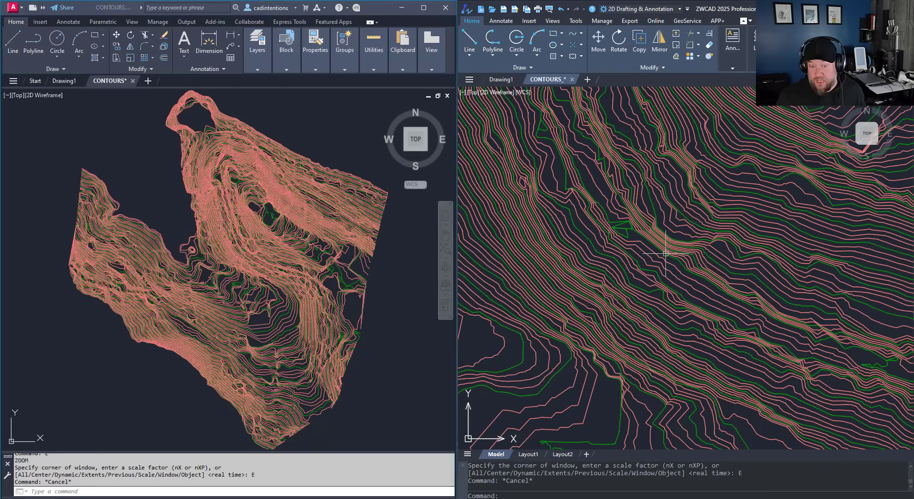
scroll(661, 254, down, 3)
scroll(241, 235, up, 5)
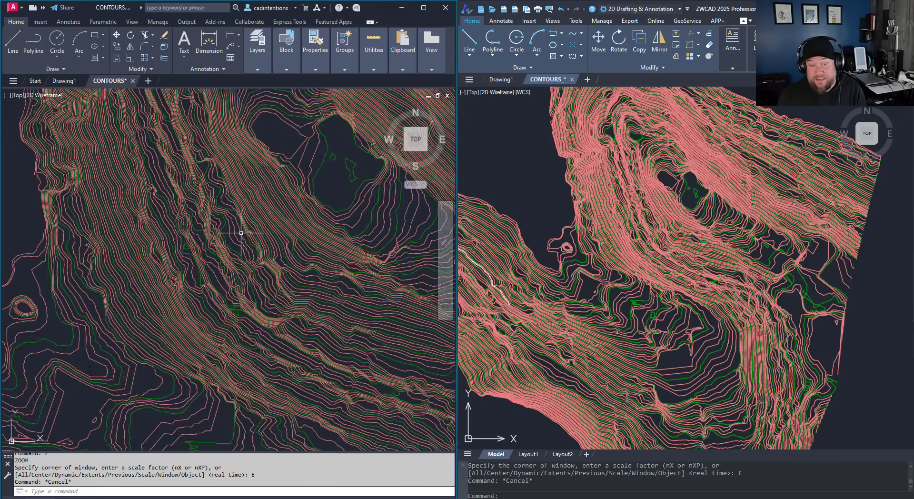
scroll(240, 232, down, 6)
scroll(231, 244, up, 3)
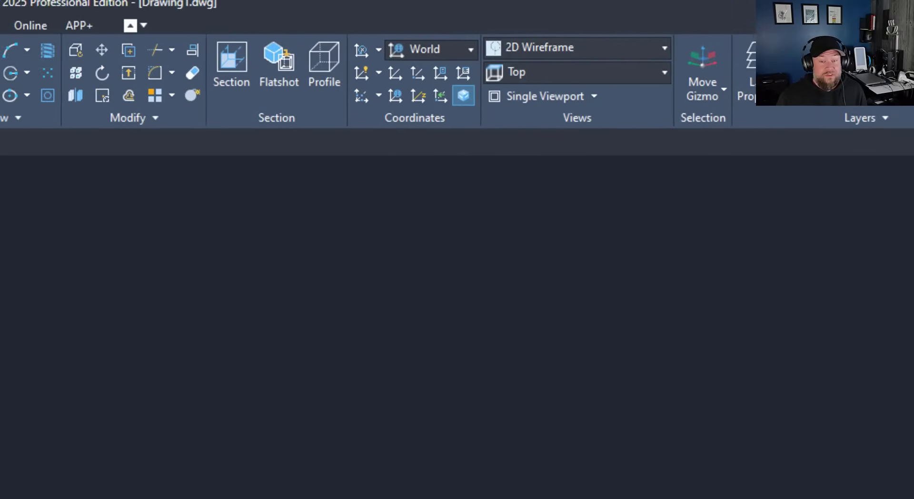
Step: Preview files and the file type list in the Open dialog, then open Bracket.dwg
click(61, 16)
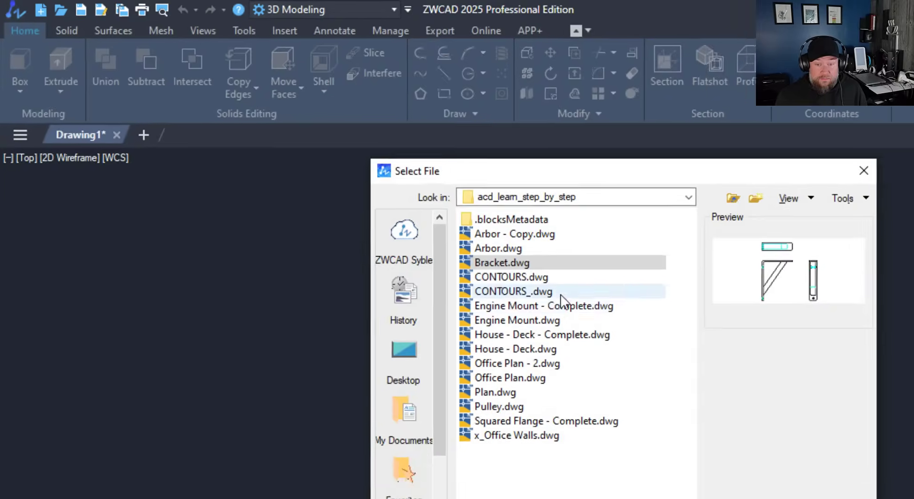
click(560, 294)
click(501, 378)
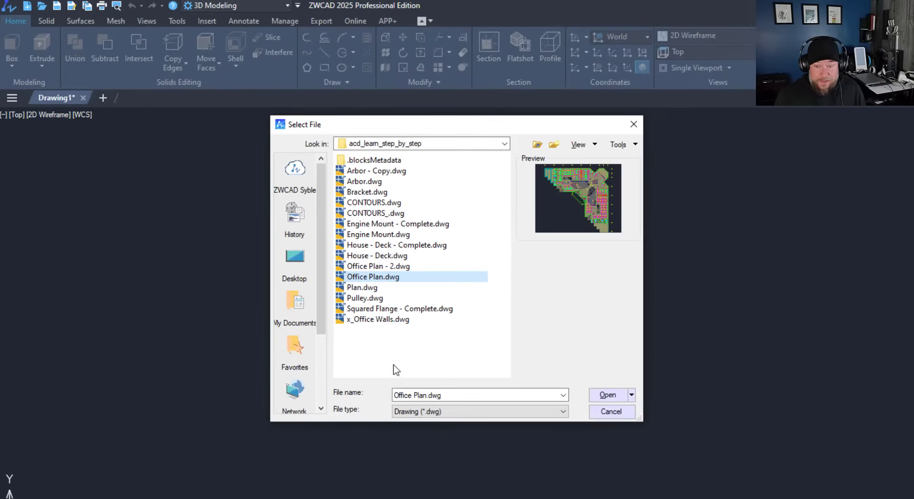
click(366, 331)
click(407, 411)
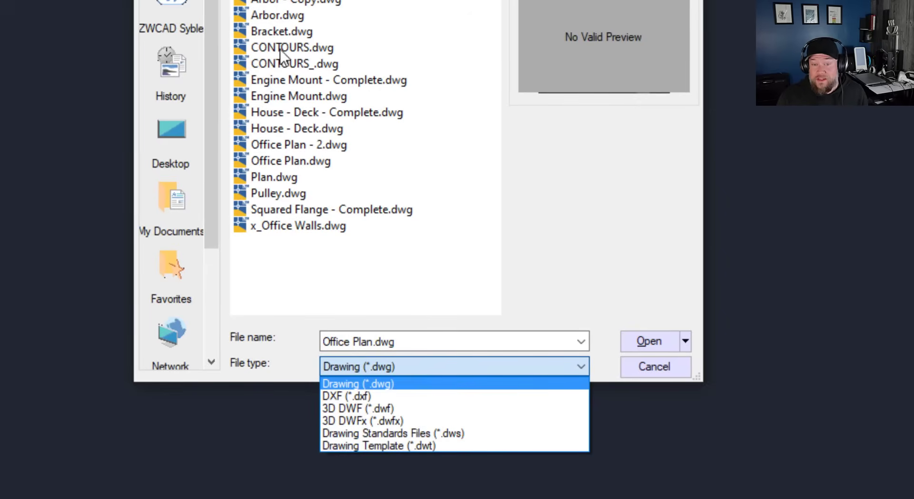
click(278, 31)
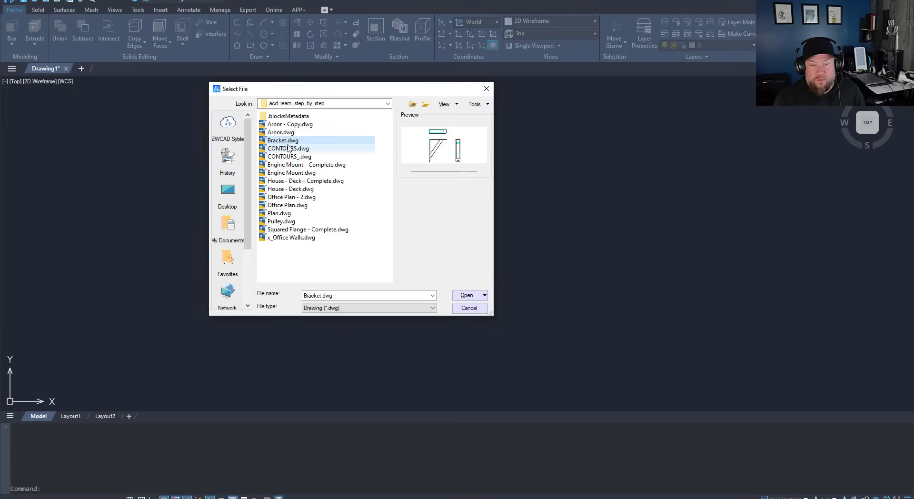
click(466, 295)
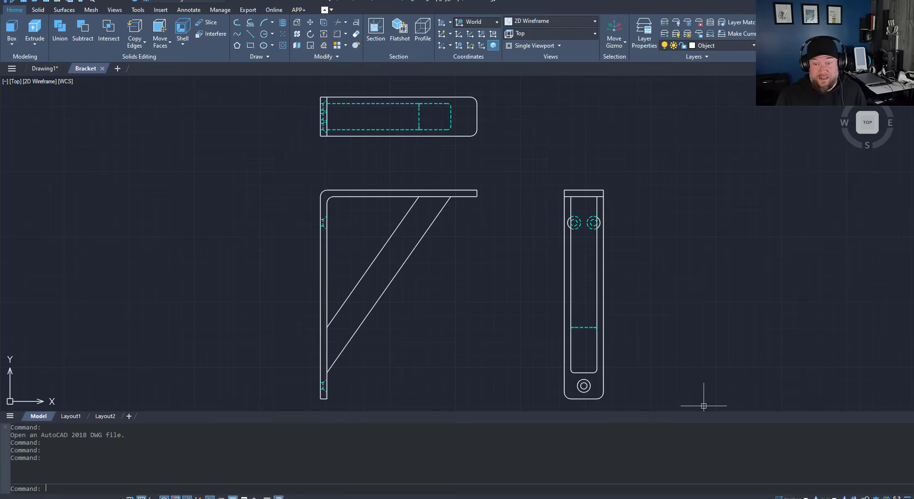
Step: Switch to the 2D Drafting & Annotation workspace and cycle through the Annotate, Insert and Views tabs
click(876, 497)
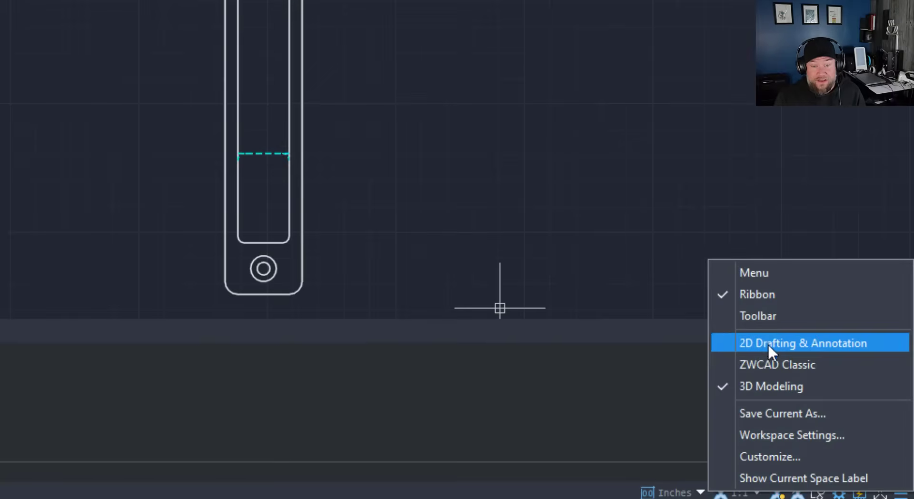
click(765, 343)
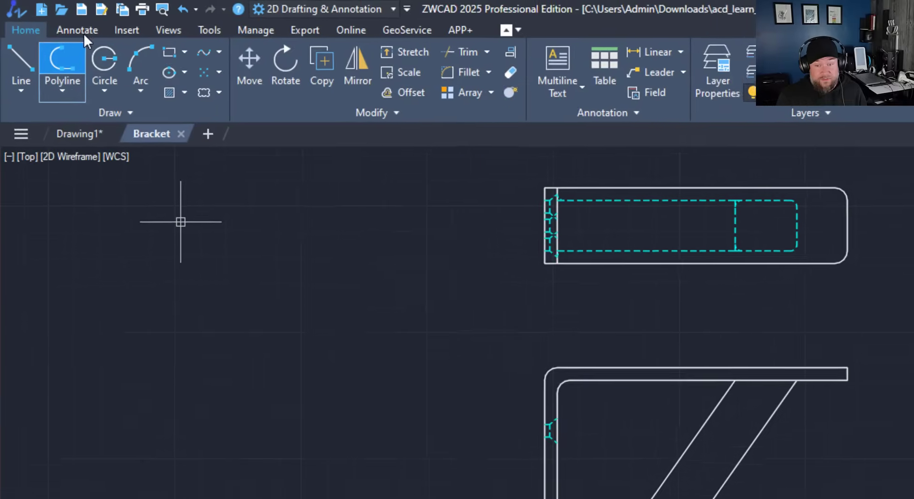
click(88, 30)
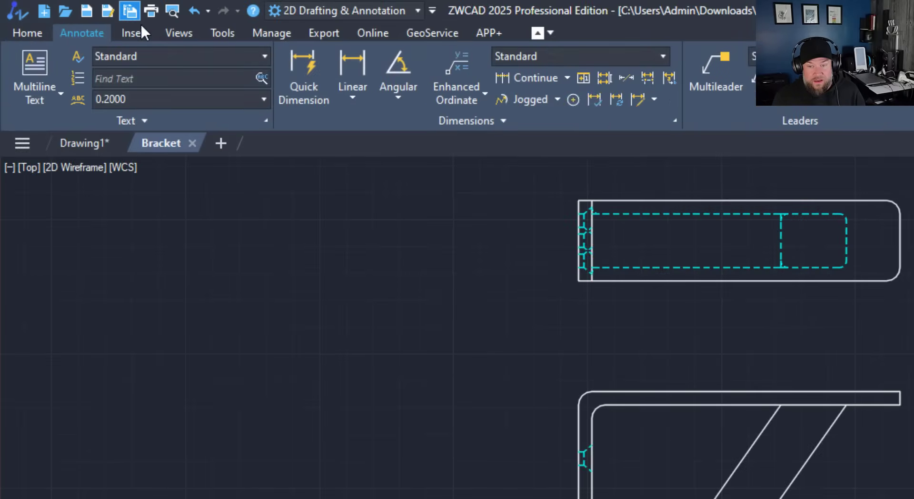
click(135, 36)
click(179, 32)
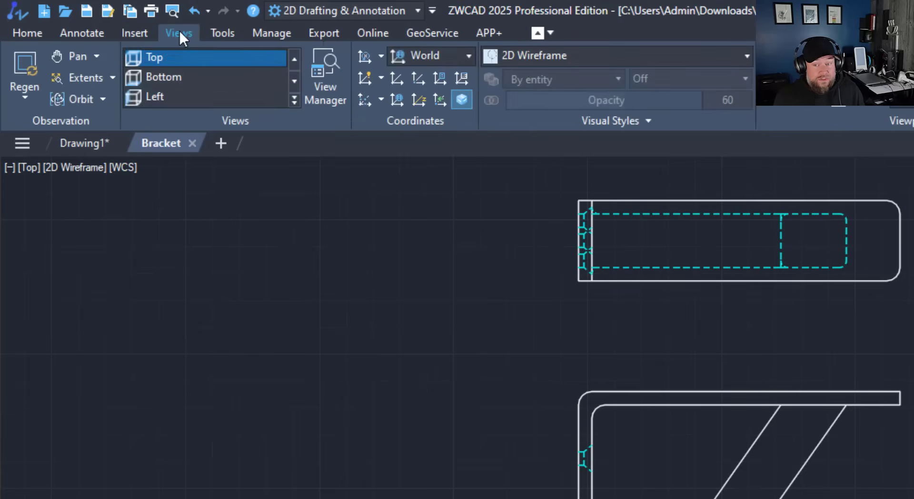
Step: Show the Tools tab, then open Smart Mouse Settings with the SMARTMOUSECONFIG command
click(229, 31)
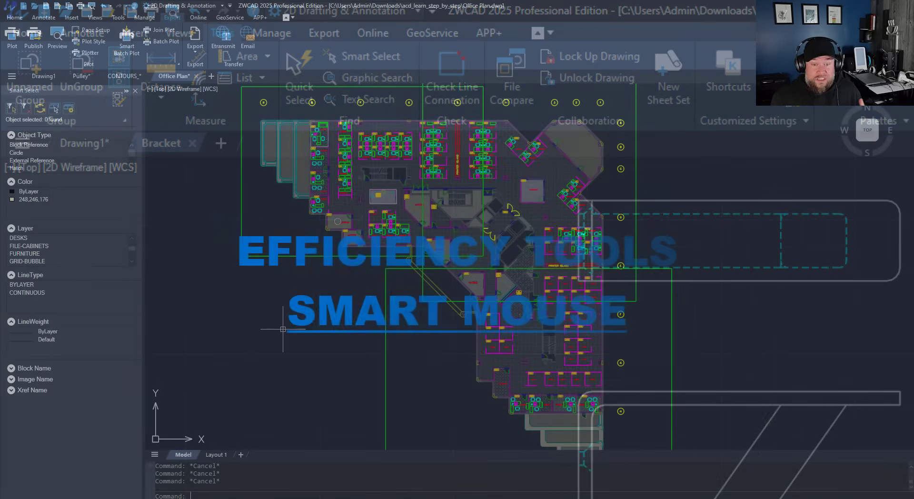
text(SMARTMOU)
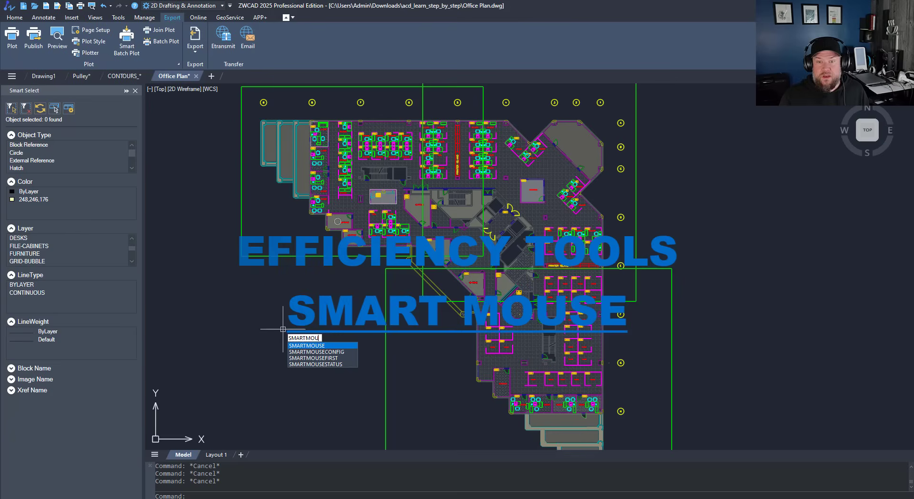
key(Down)
key(Return)
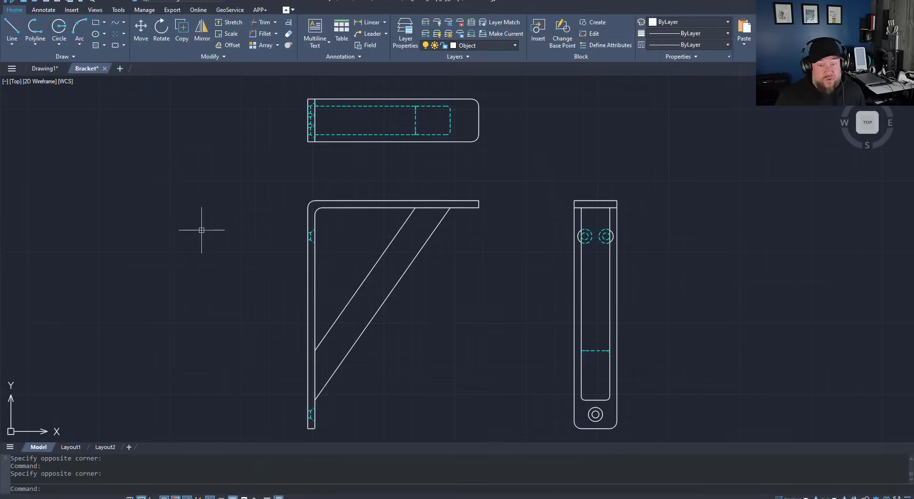
Step: Run SMARTVOICE and place the voice note marker on the Bracket drawing
text(SMART)
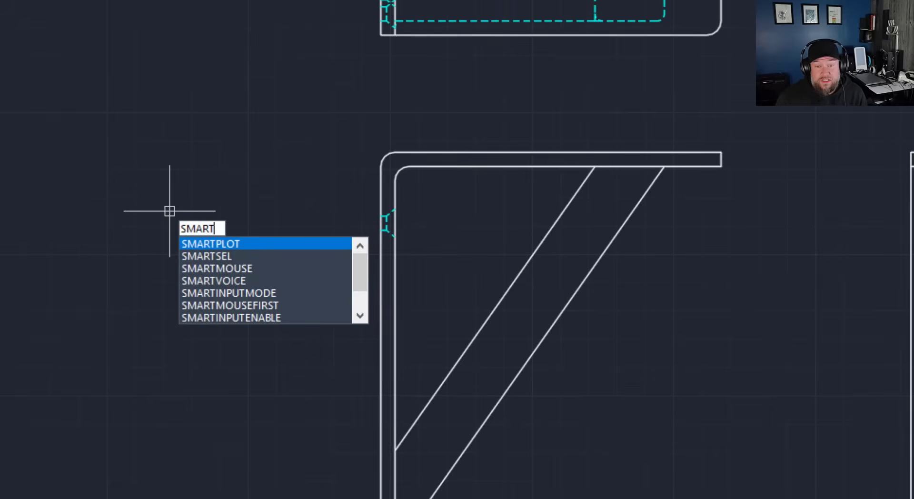
text(VOI)
key(Return)
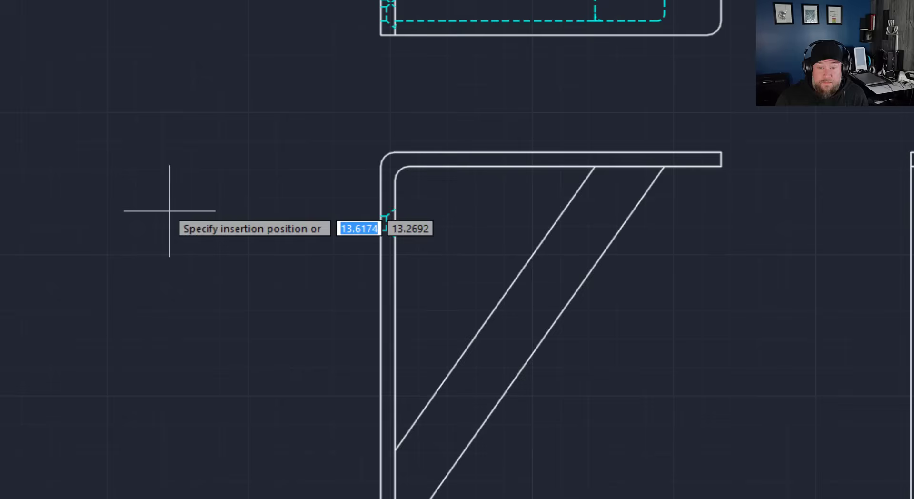
click(342, 123)
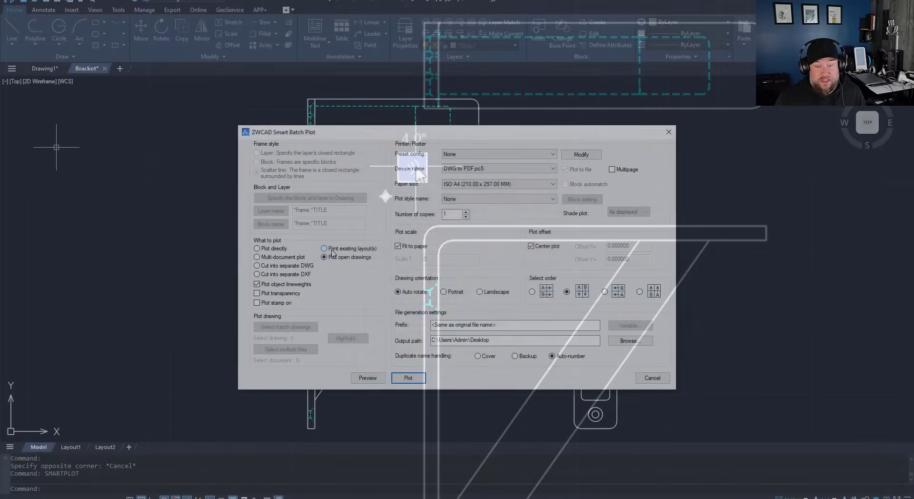
Step: In Smart Batch Plot, choose existing layouts, set Plot directly, then switch to several documents
click(323, 248)
click(479, 351)
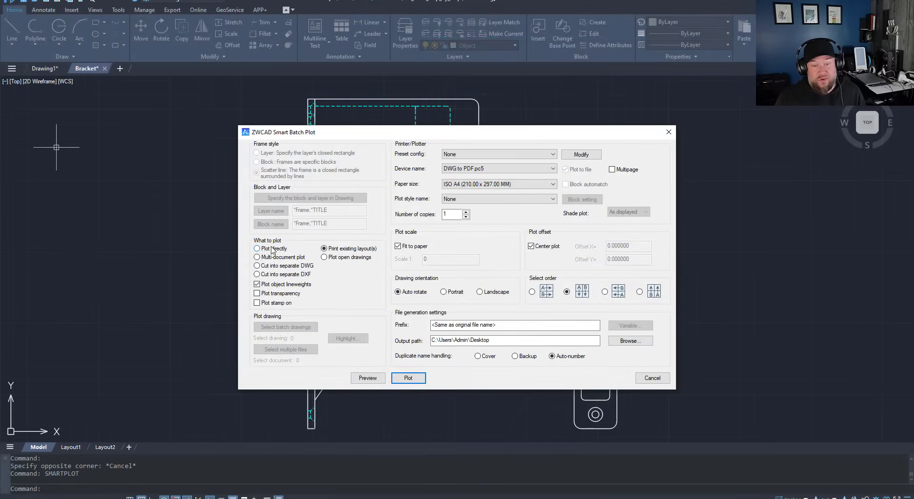
click(257, 248)
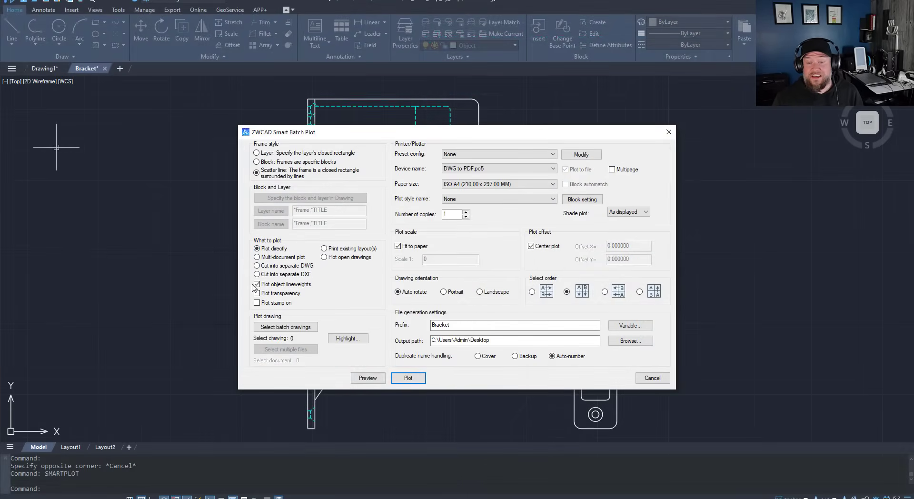
click(257, 257)
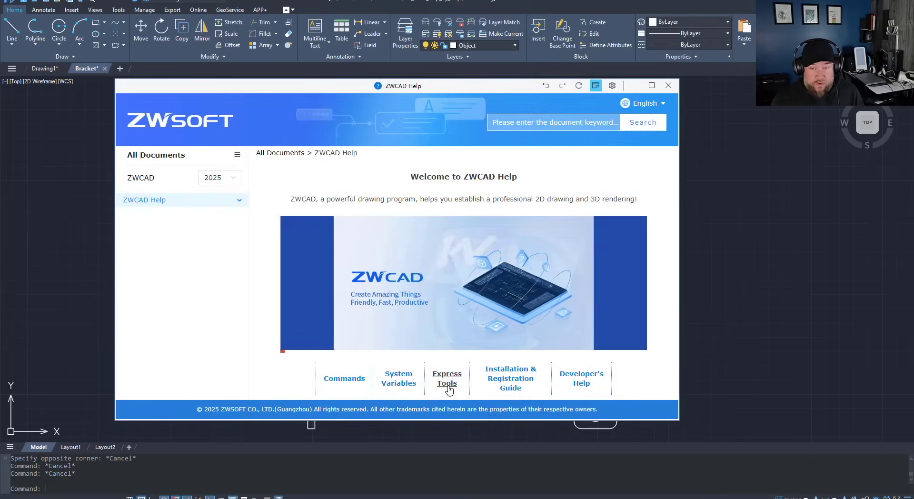
Step: Browse the Express Tools pages in ZWCAD Help, then close the Help window
click(448, 383)
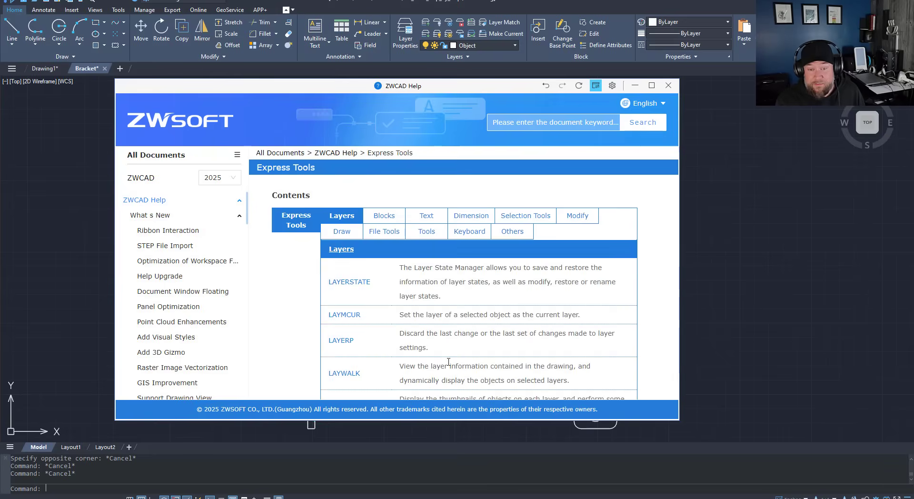
scroll(425, 275, down, 3)
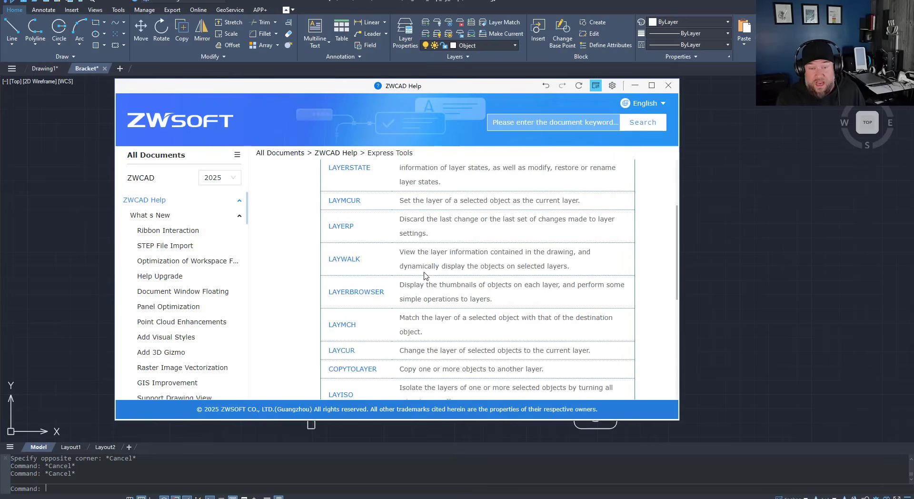
click(668, 86)
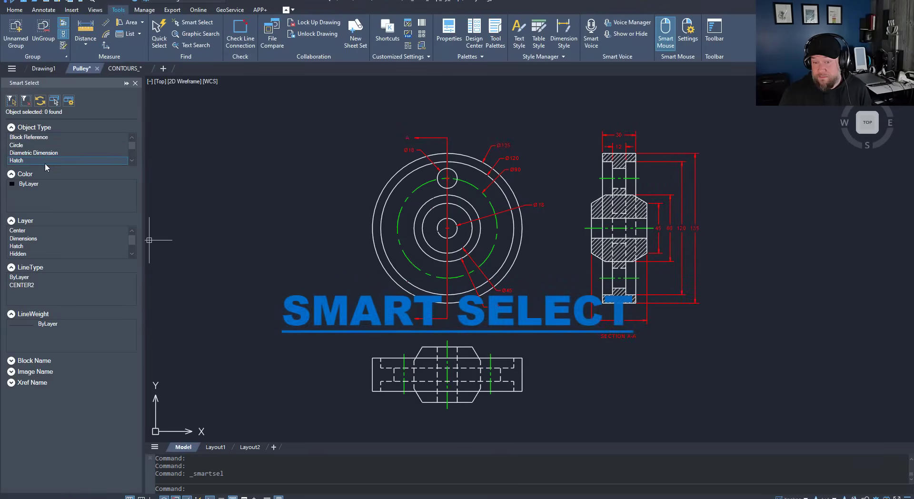
Step: Smart-select Pulley objects by layer (Dimensions, Hatch, Hidden) and by type (diametric dimensions, blocks, circles)
click(35, 240)
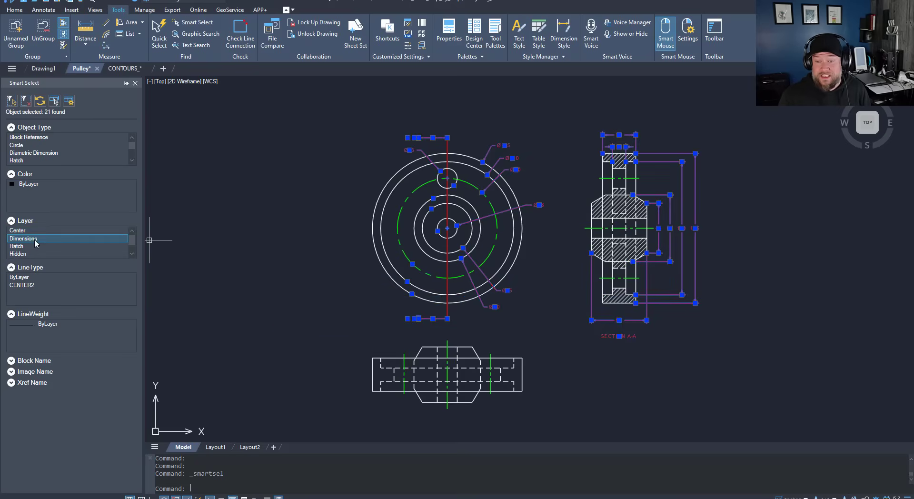
click(35, 246)
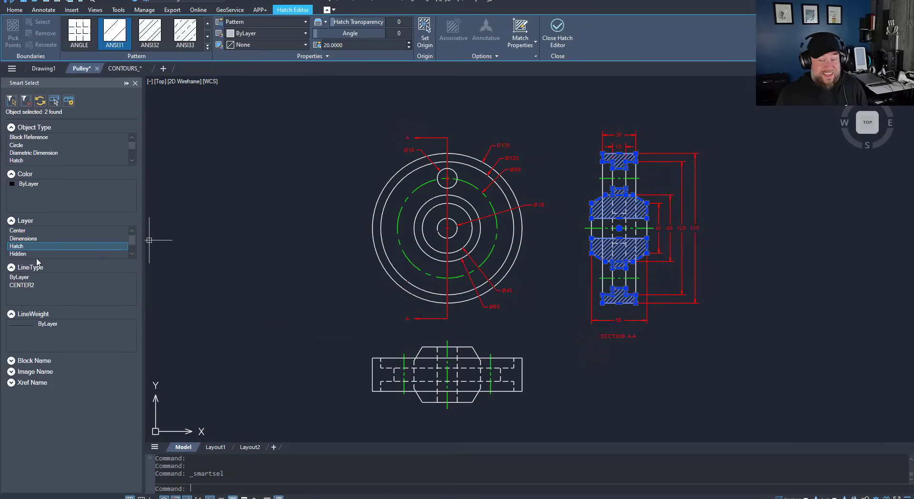
click(37, 254)
click(28, 154)
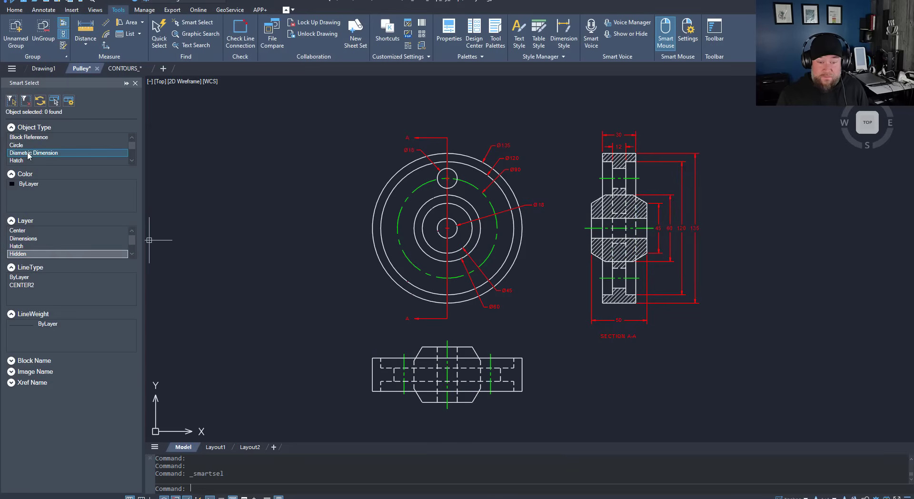
click(26, 138)
click(22, 147)
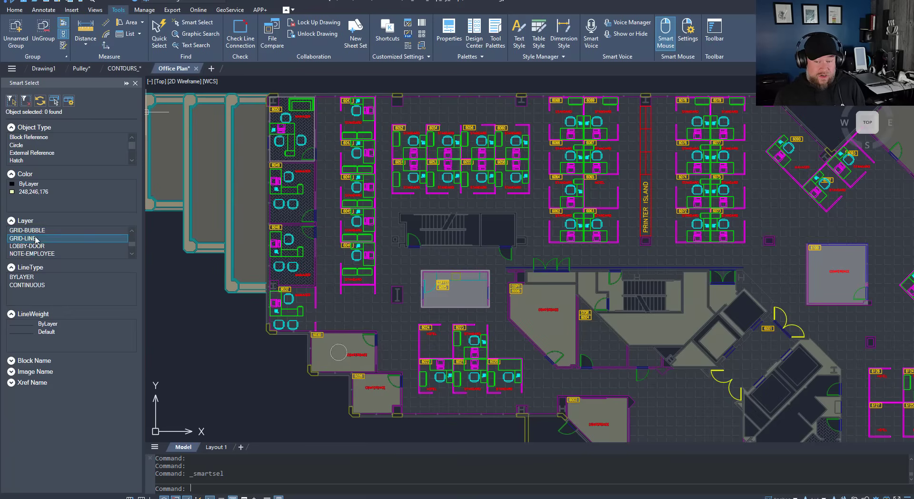
Step: In Office Plan, select the NOTE-EMPLOYEE, PANELS, NOTE-ROOM and DESKS layers, then clear the selection
click(35, 253)
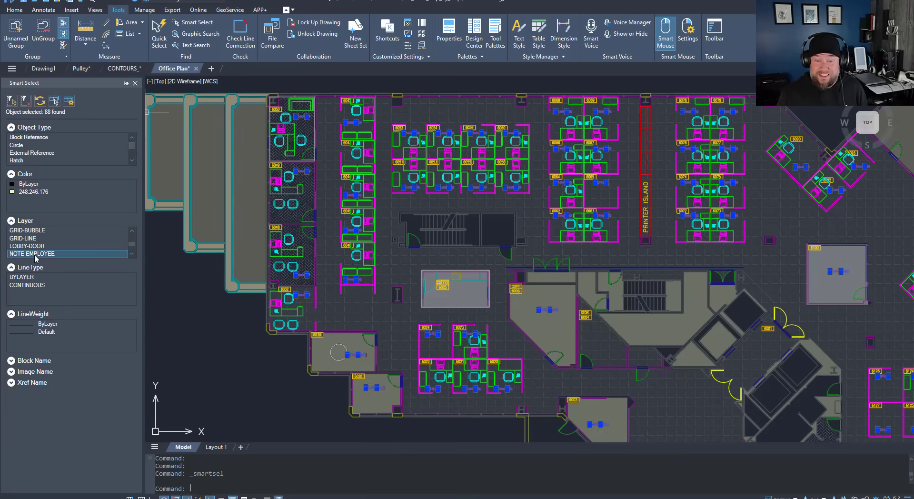
scroll(35, 257, down, 1)
click(29, 253)
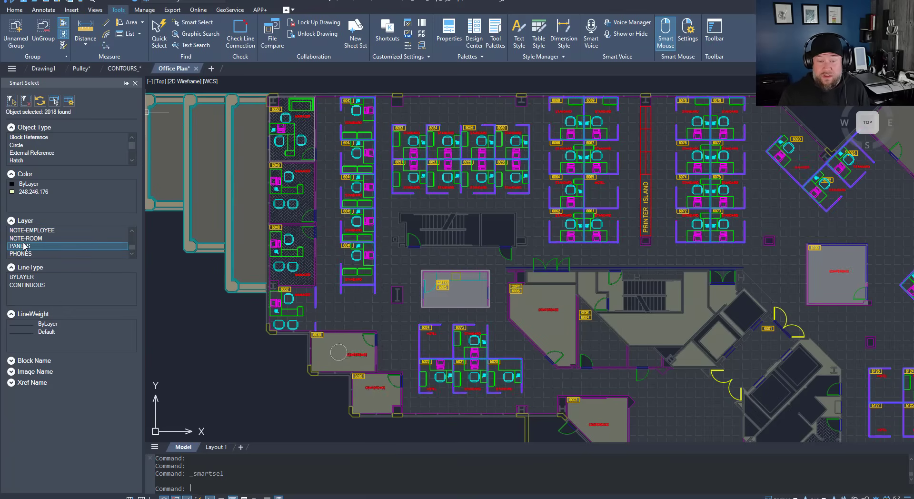
click(25, 238)
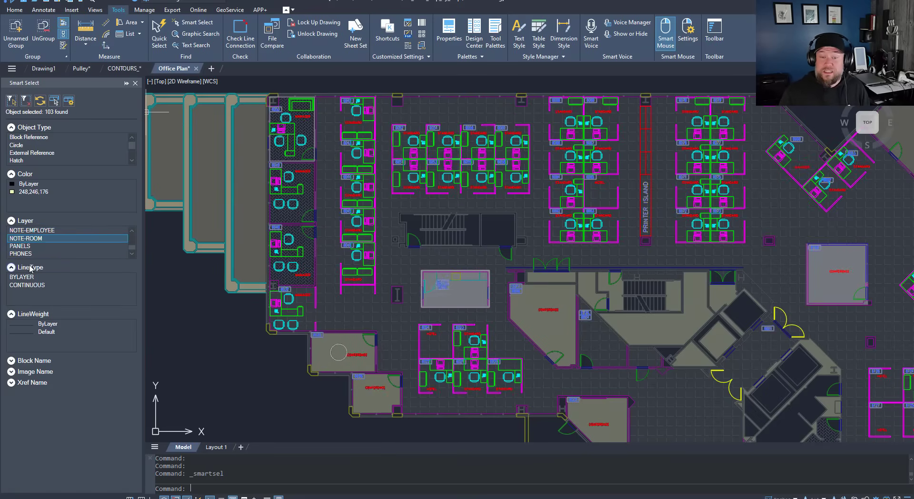
scroll(24, 242, up, 3)
click(20, 230)
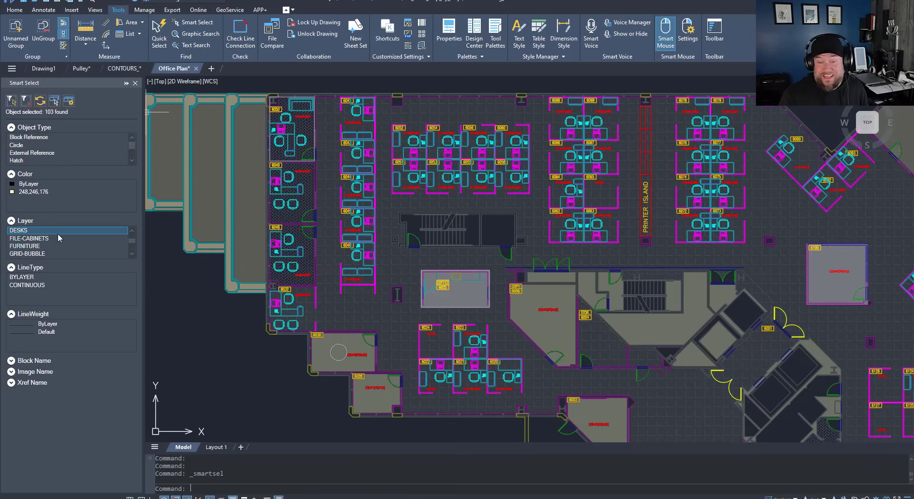
key(Escape)
key(Escape)
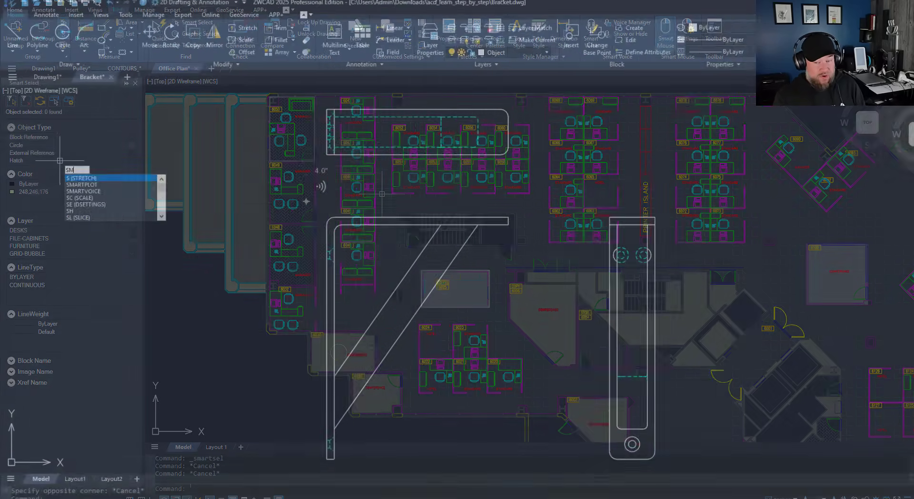
Step: Start SMARTPLOT and switch it to multi-document plotting
text(ARTP)
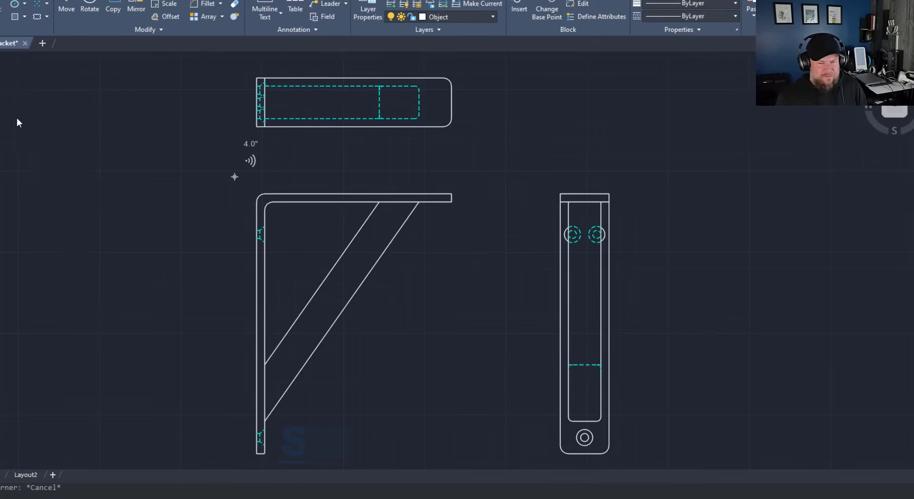
key(Return)
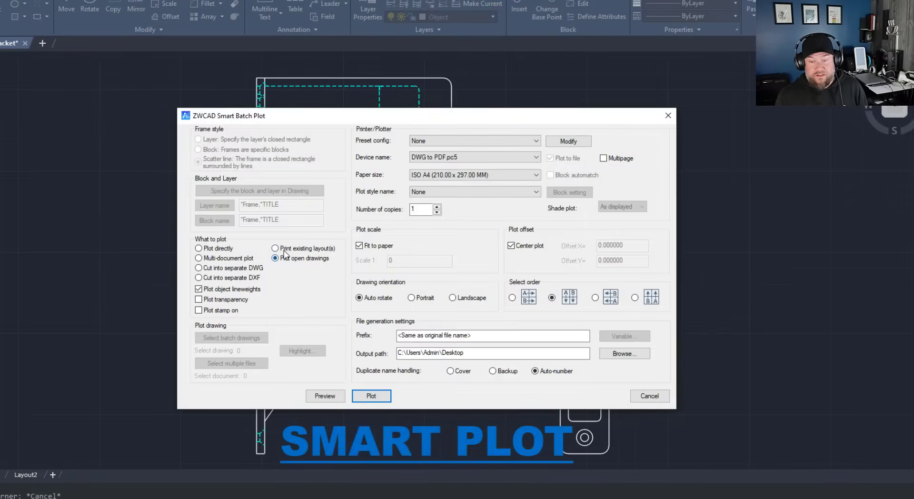
click(284, 250)
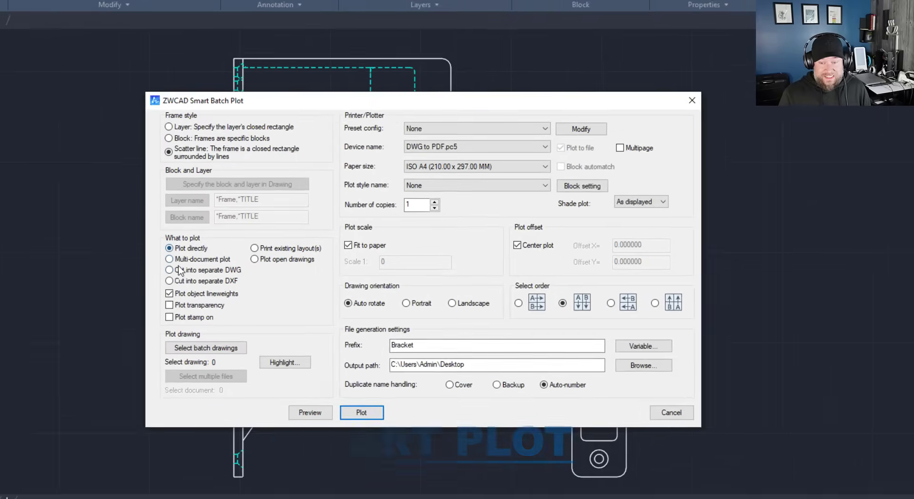
click(161, 260)
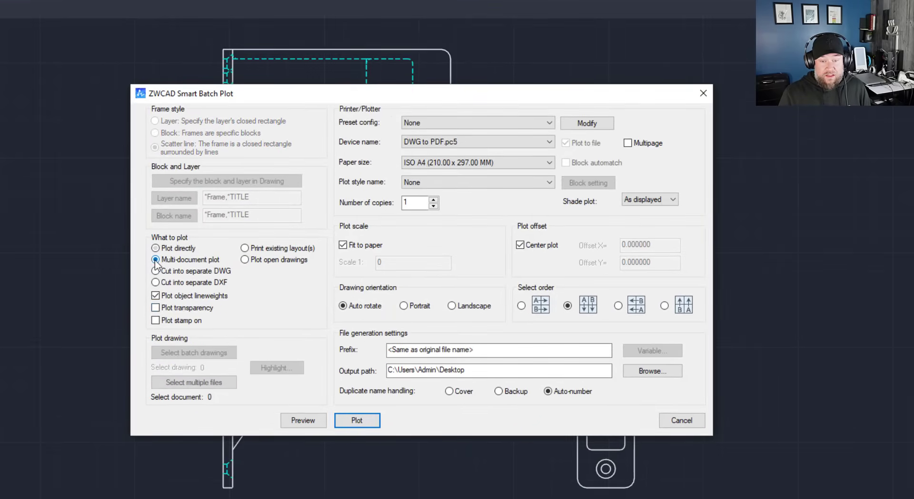
click(180, 384)
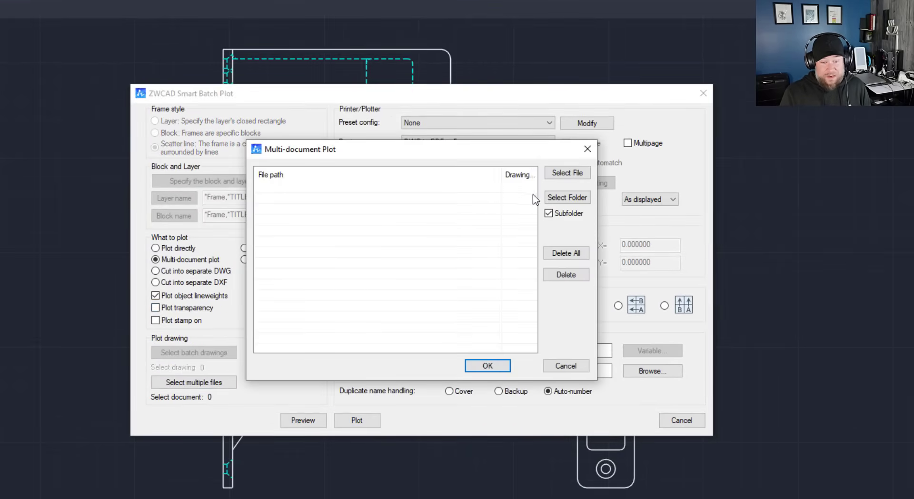
Step: Add the 14 drawings from Arbor.dwg to x_Office Walls.dwg and plot them all to PDF
click(555, 175)
right_click(363, 331)
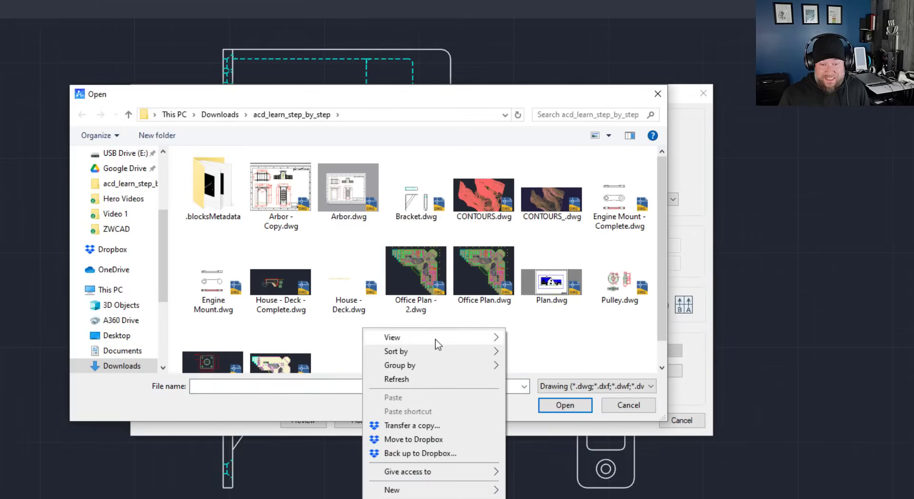
mouse_move(443, 339)
click(535, 406)
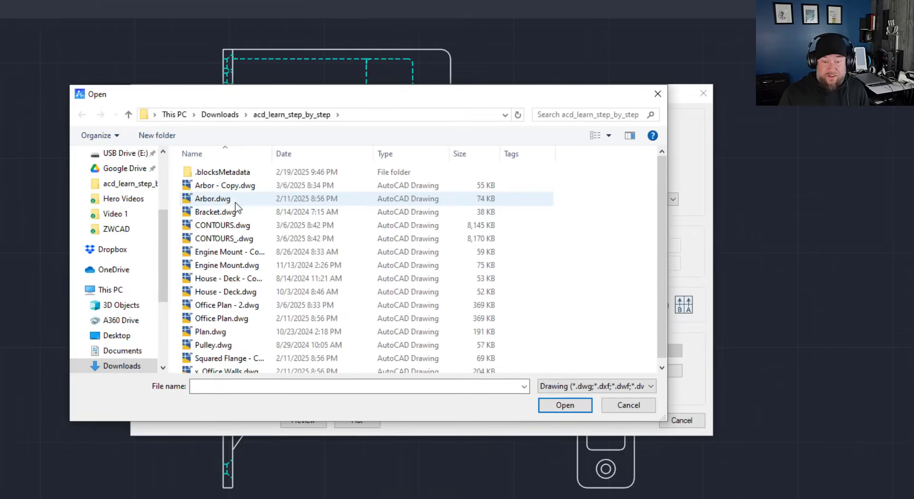
click(213, 198)
shift+click(206, 359)
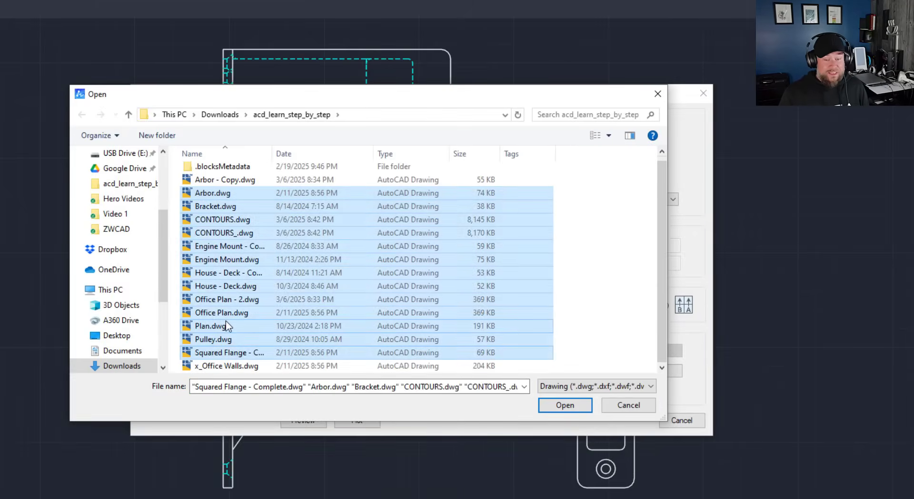
shift+click(215, 370)
click(564, 405)
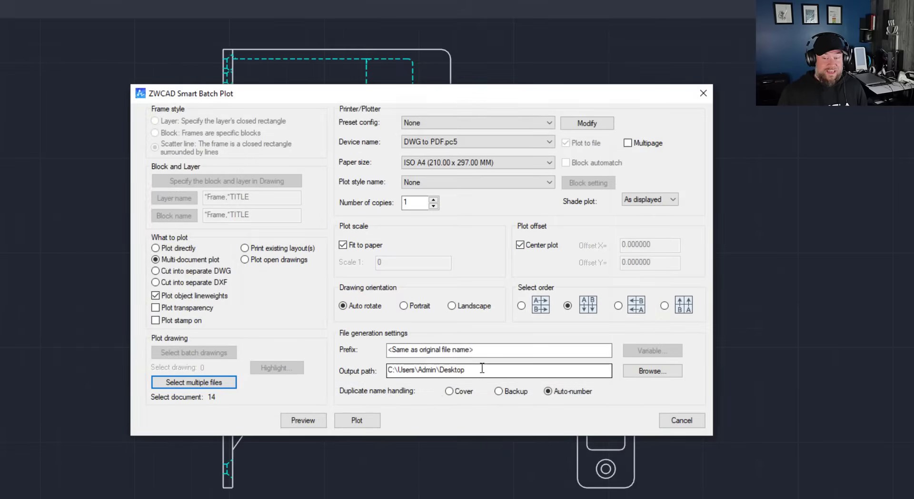
click(488, 366)
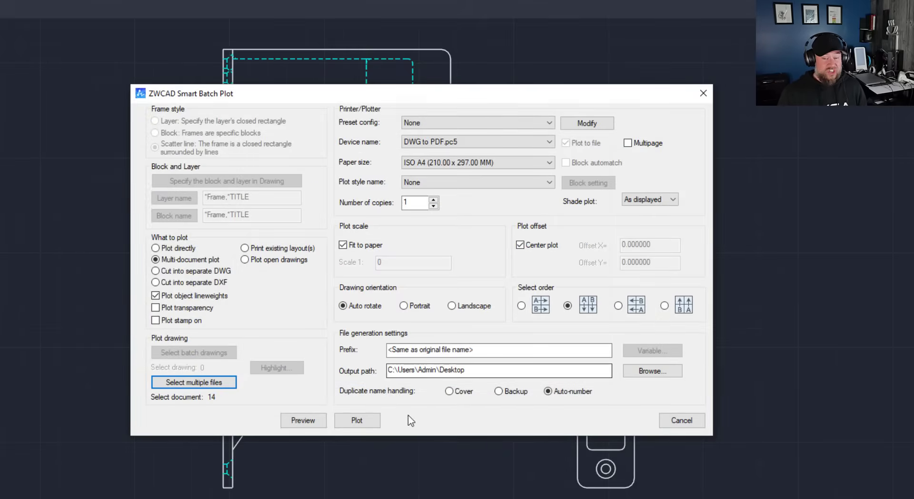
click(356, 420)
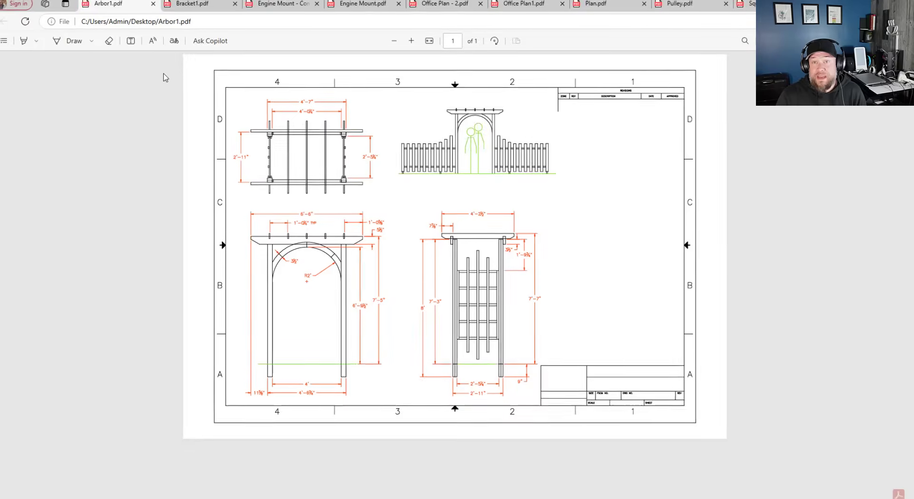
Step: Flip through the Bracket1, Engine Mount, Office Plan, Plan, Pulley and Squared Flange PDF tabs
click(200, 4)
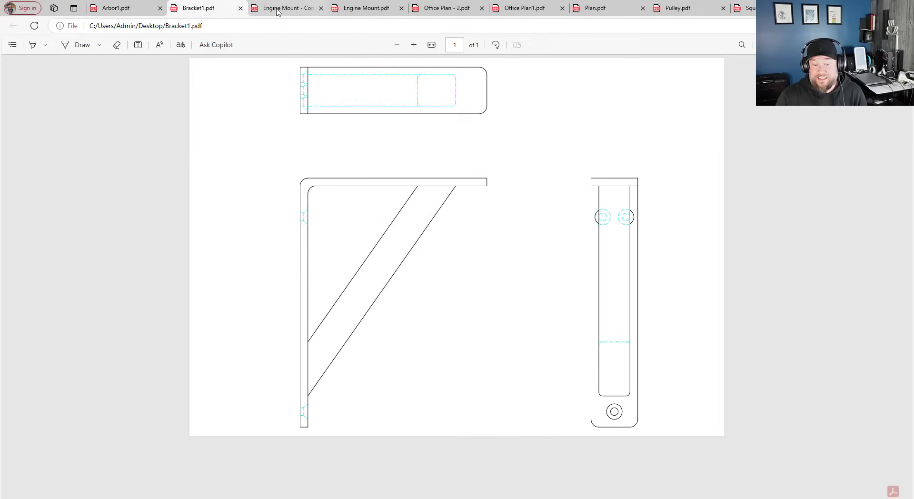
click(306, 7)
click(347, 8)
click(433, 8)
click(512, 8)
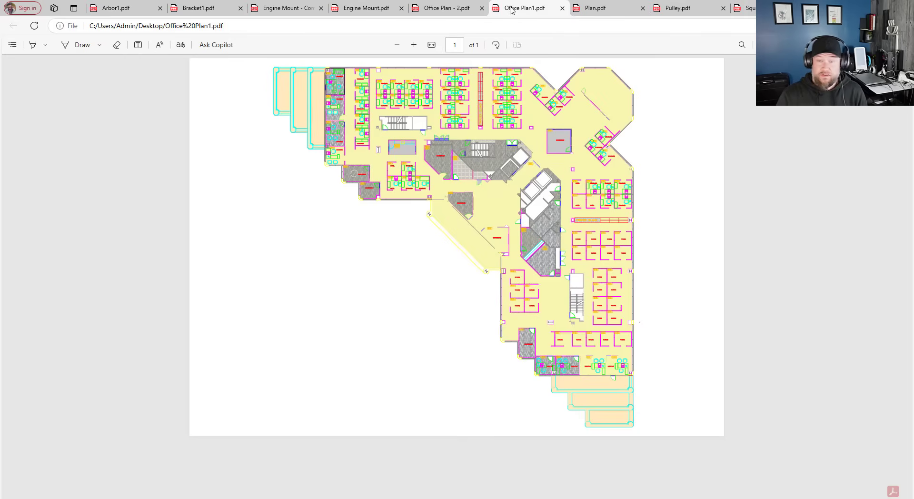
click(613, 10)
click(685, 9)
click(744, 8)
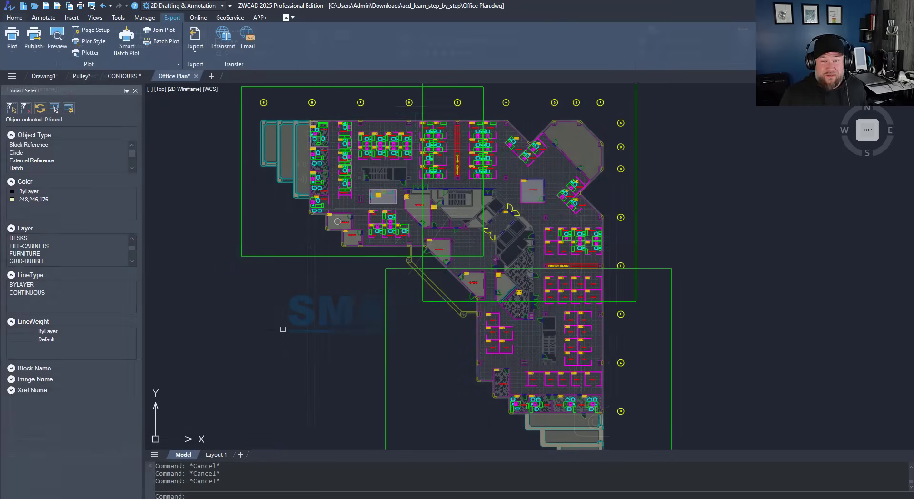
Step: Open the Smart Mouse settings with SMARTMOU and scroll through the gesture-to-command list
text(SMARTMOU)
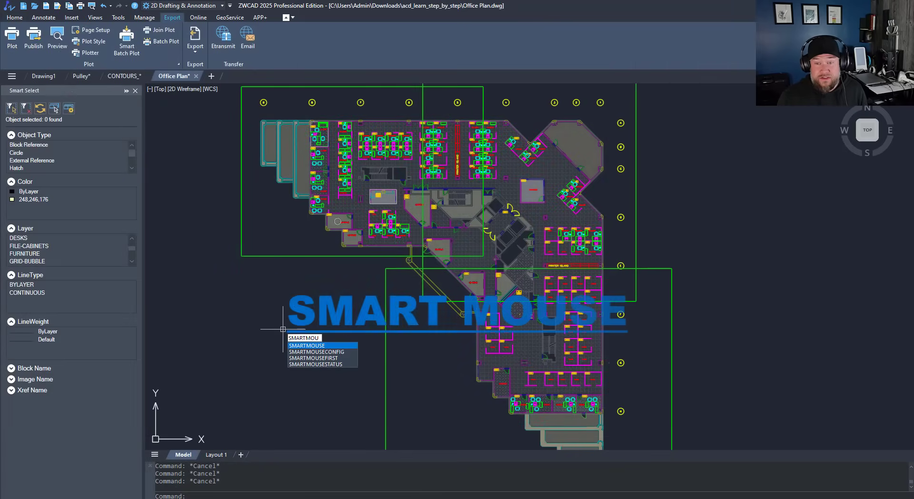
key(Return)
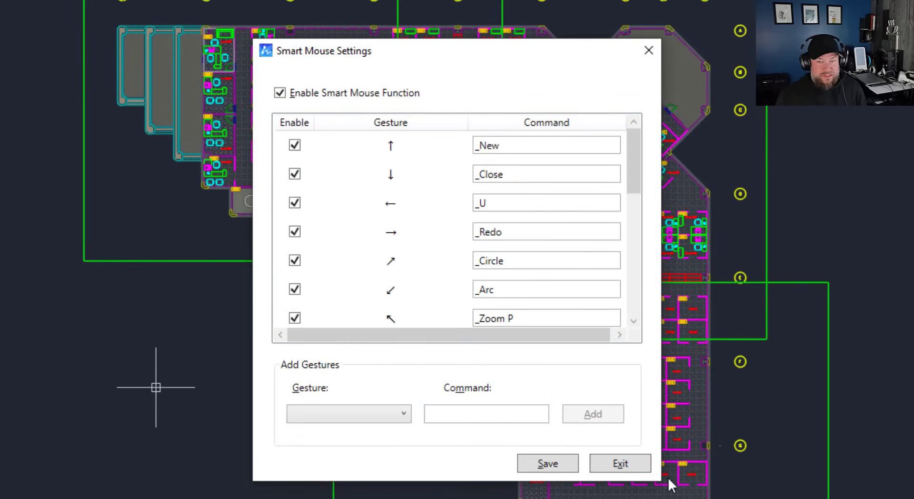
scroll(508, 285, down, 3)
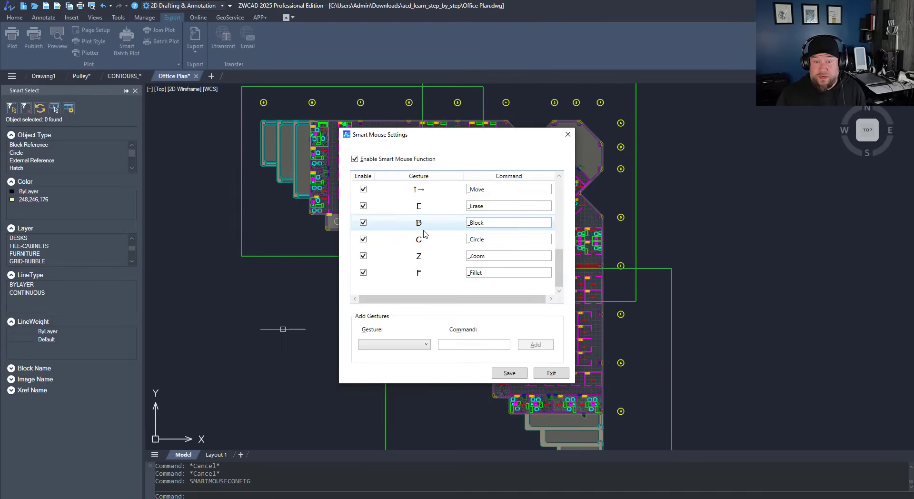
Step: Close the settings, zoom to the whole plan, and cancel the New and Close gestures
key(Escape)
middle_click(294, 267)
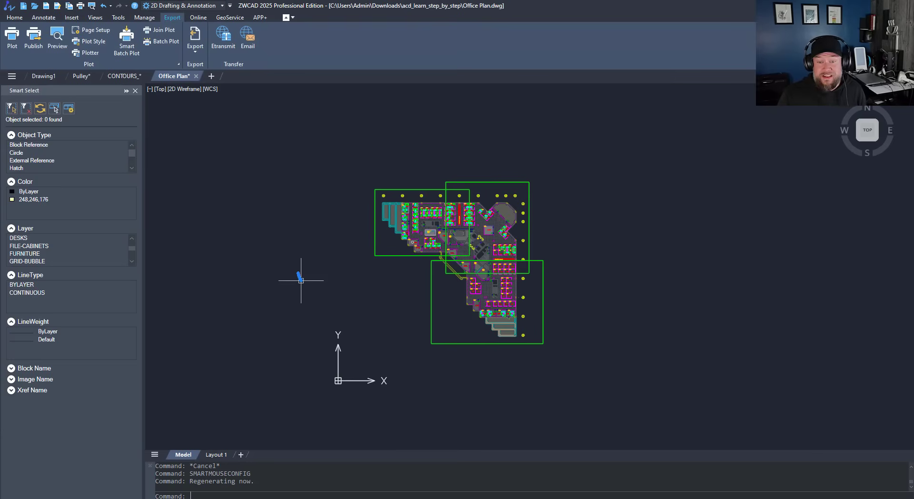
right_drag(301, 280, 301, 279)
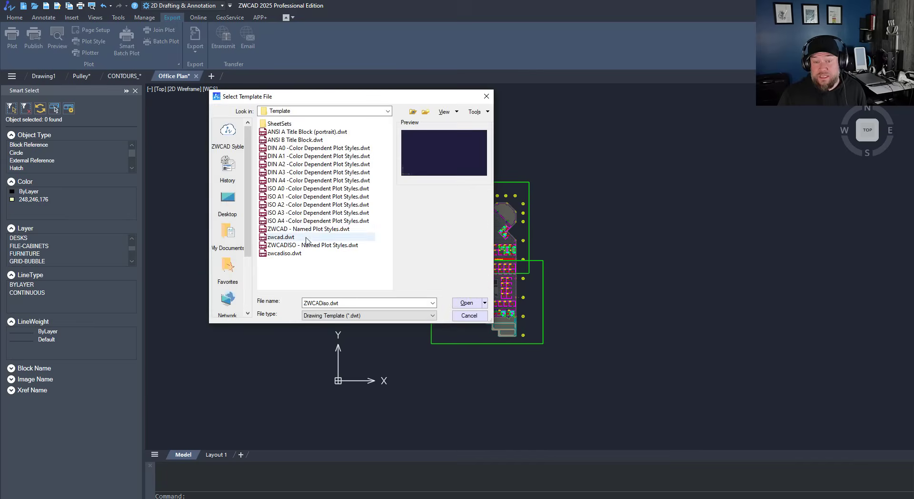
key(Escape)
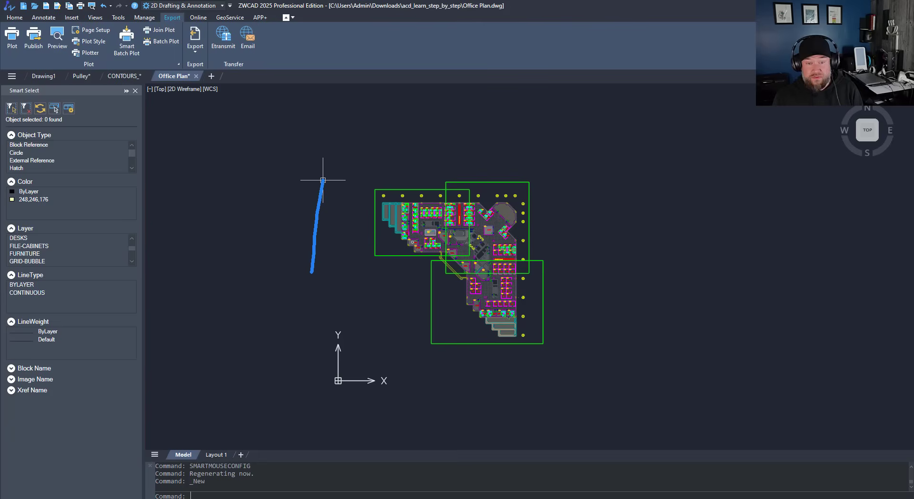
right_drag(323, 180, 322, 180)
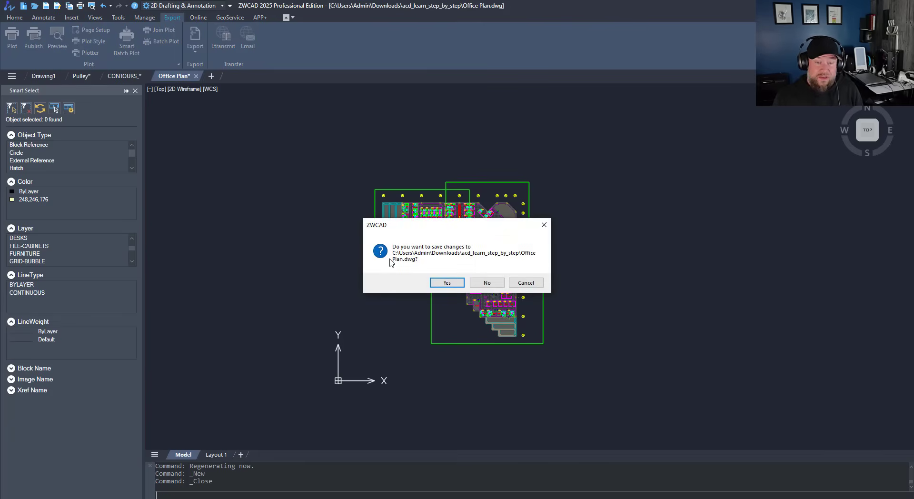
click(529, 284)
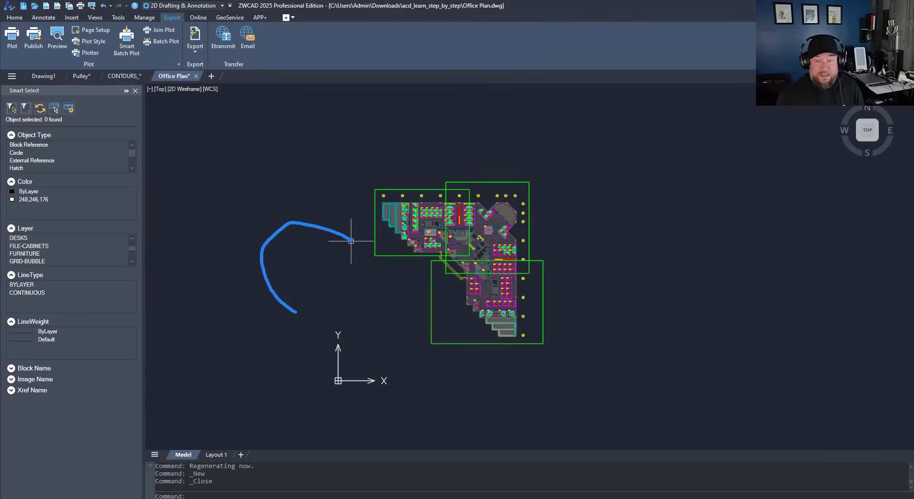
Step: Draw a circle and a closed four-line diamond left of the office plan using gestures
right_drag(351, 240, 351, 240)
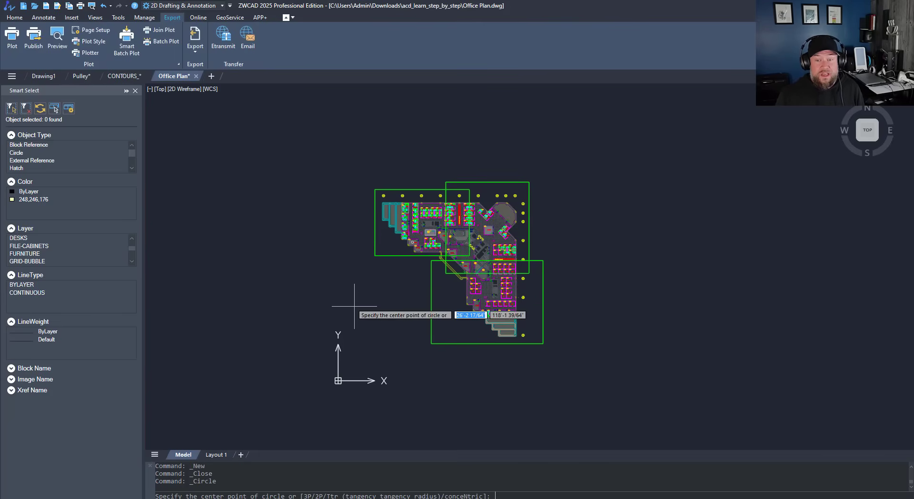
click(333, 226)
click(319, 248)
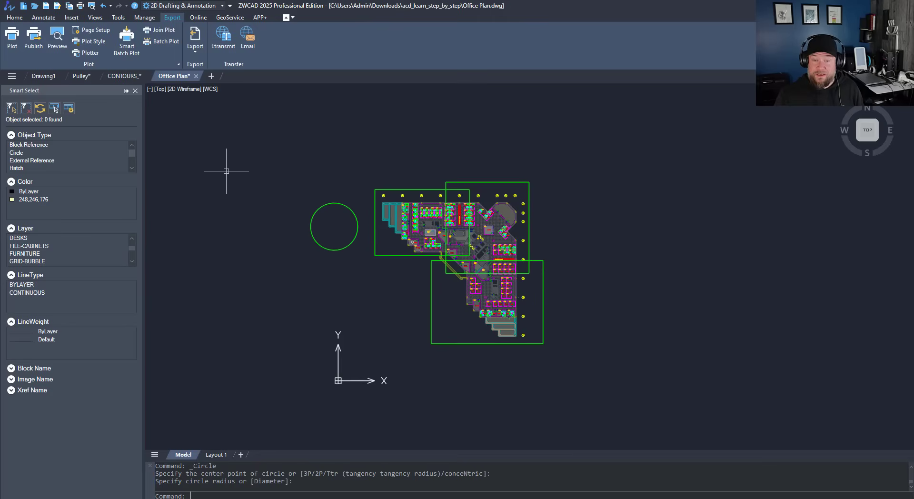
right_drag(226, 171, 226, 170)
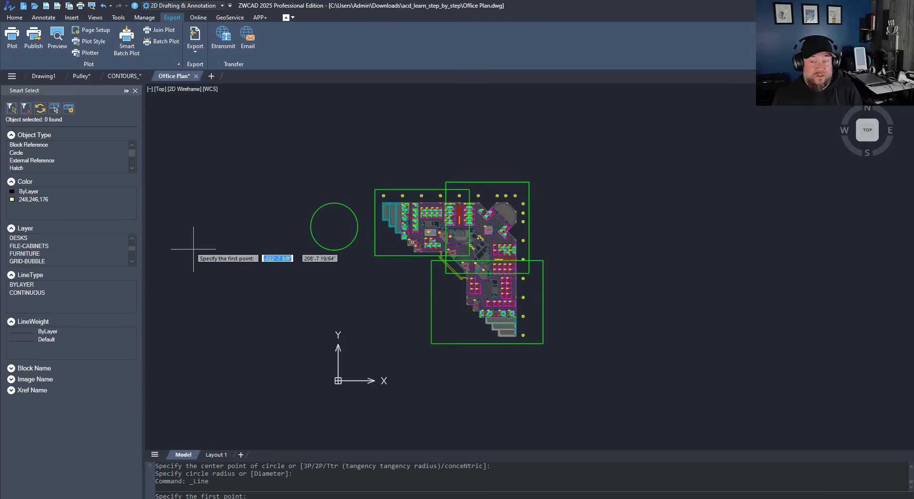
click(195, 277)
click(265, 337)
click(334, 288)
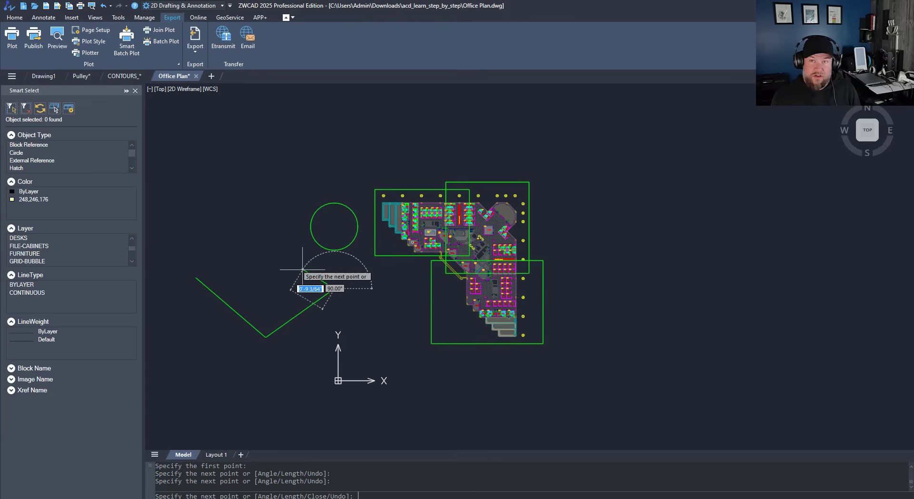
click(269, 232)
click(196, 277)
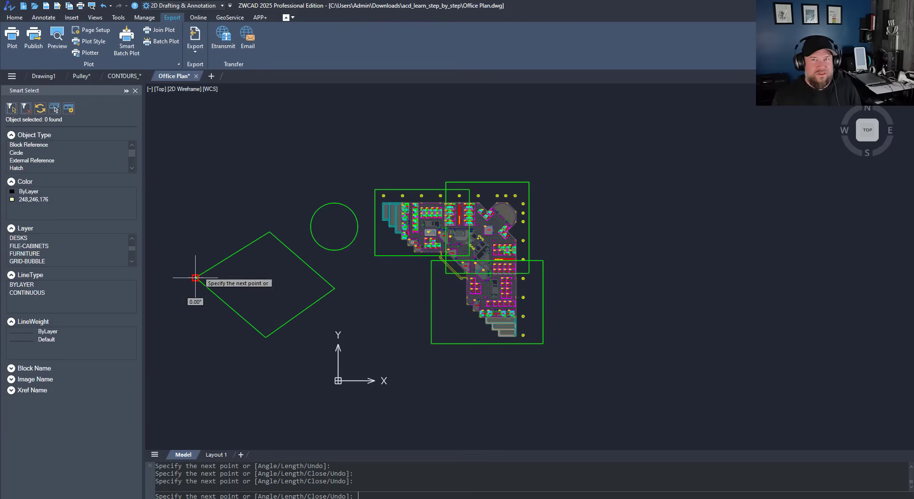
key(Escape)
key(Escape)
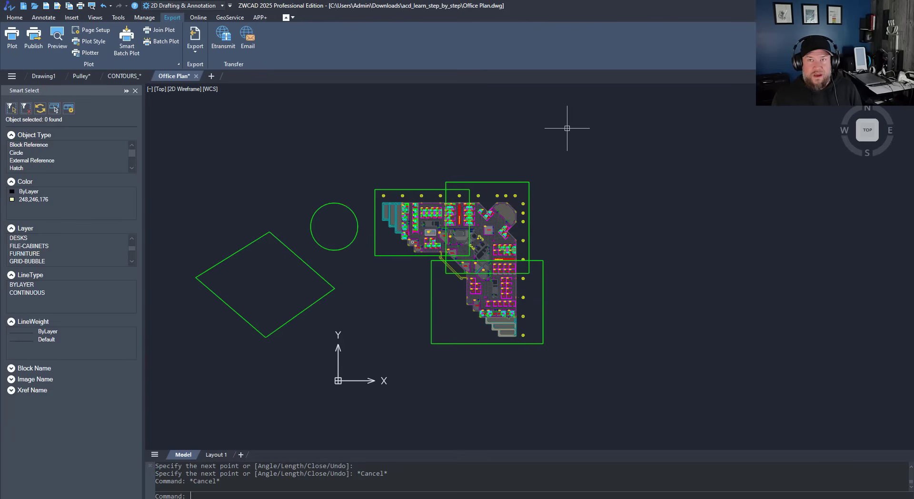
Step: Window-zoom into the office plan area, then repeat the window zoom
right_drag(625, 150, 722, 259)
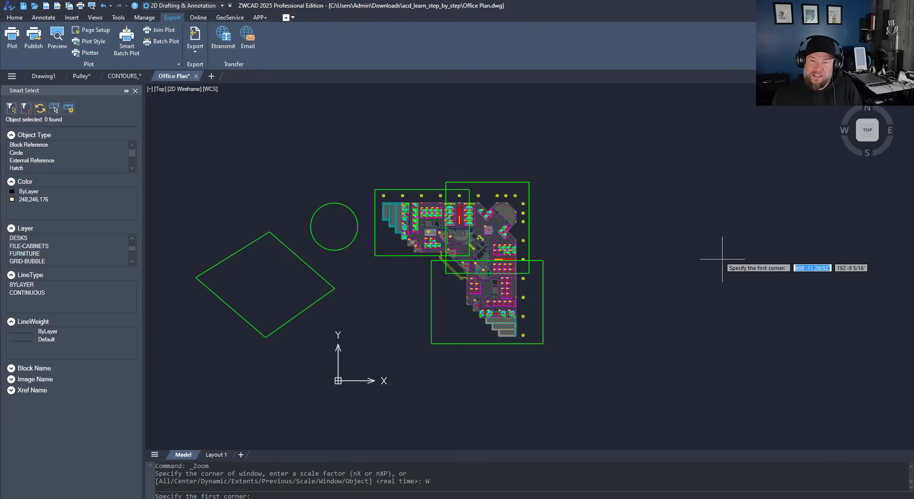
click(646, 291)
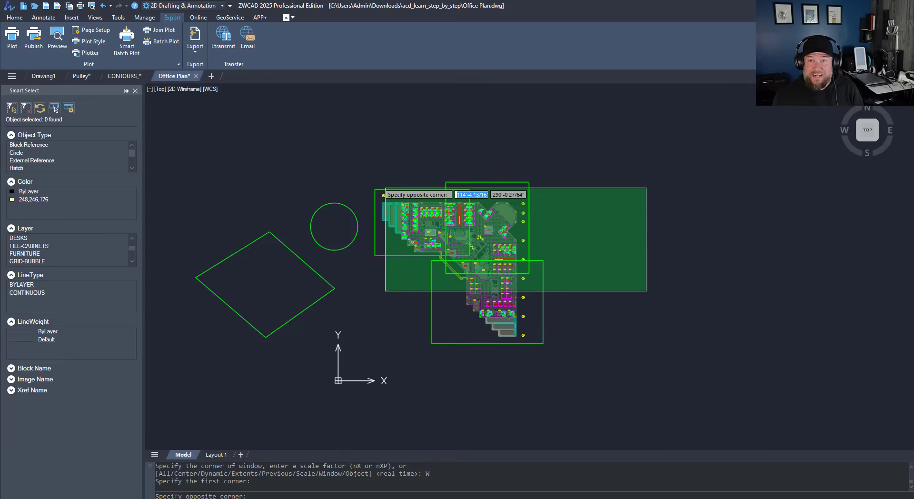
click(307, 155)
right_click(235, 124)
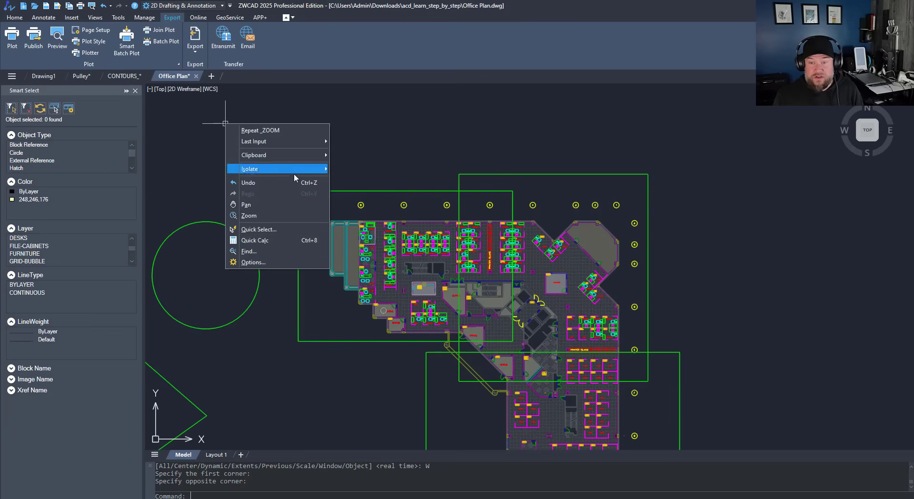
click(257, 126)
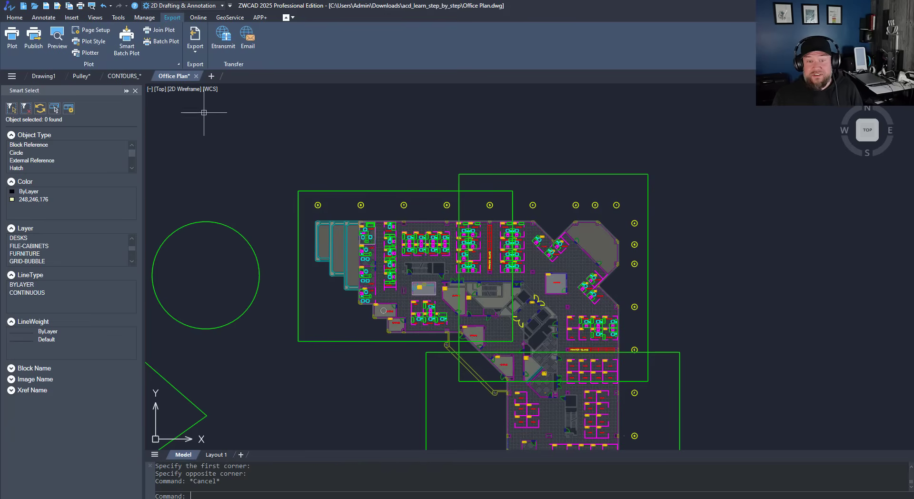
click(246, 140)
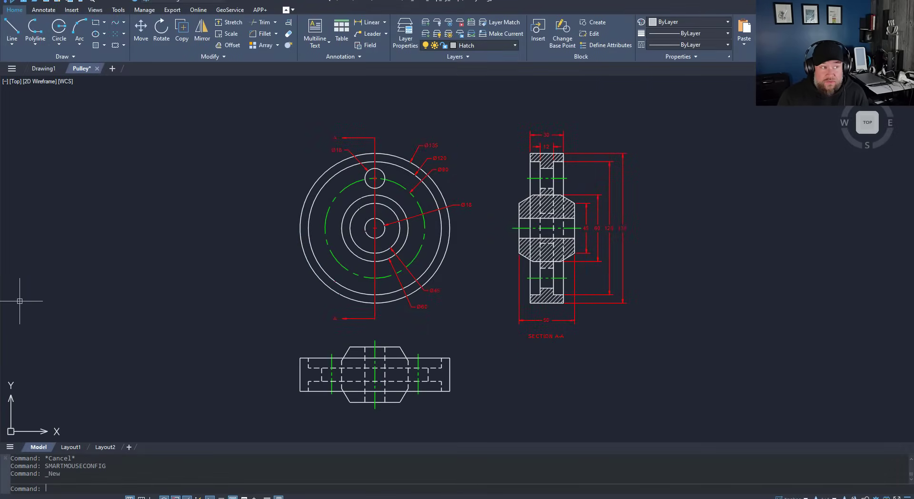
Step: Draw a diamond of lines left of the pulley, closing it with CL
right_drag(137, 146, 137, 145)
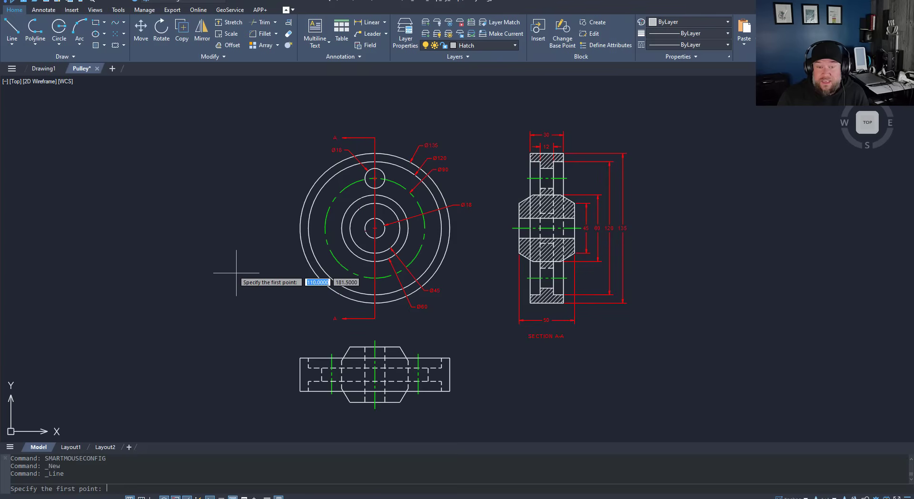
click(195, 289)
click(249, 191)
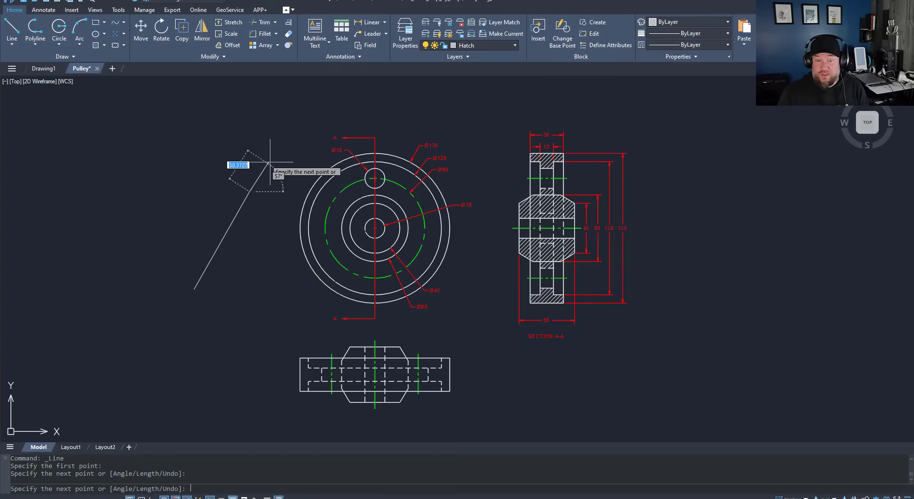
click(194, 134)
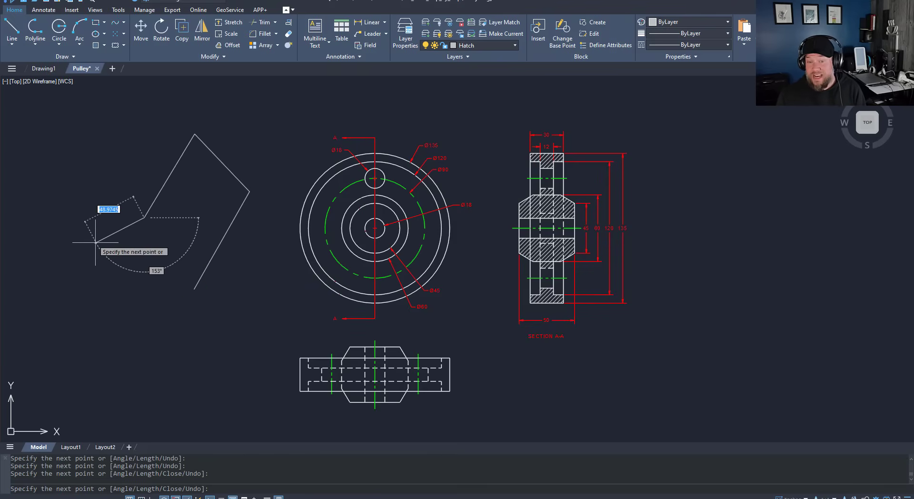
text(CL)
key(Return)
Step: Delete the diamond's lower and upper lines
click(231, 280)
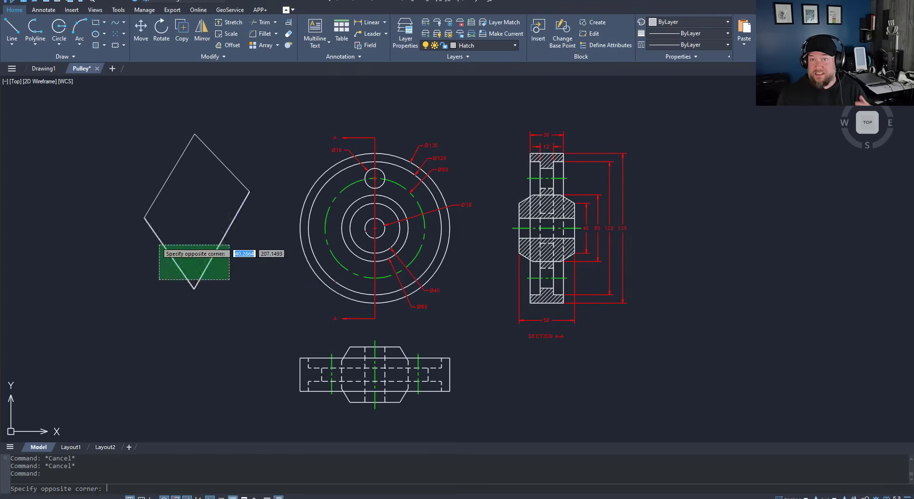
click(158, 247)
key(Delete)
click(238, 213)
click(132, 136)
key(Delete)
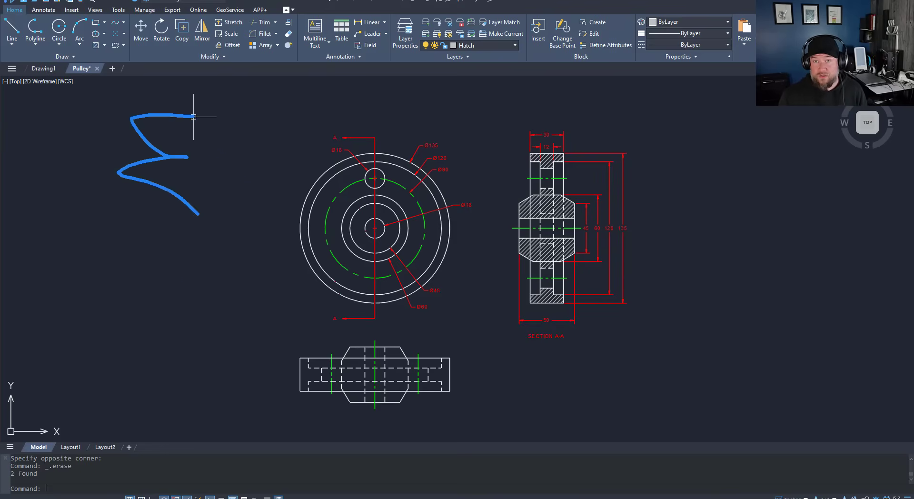
Step: Erase the pulley's bottom view with a selection window, then cancel the pending command
key(Return)
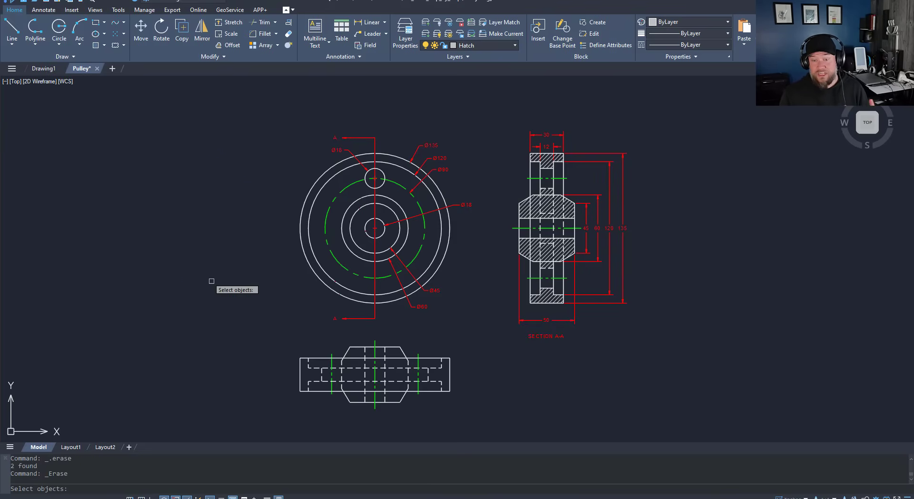
click(251, 328)
click(479, 409)
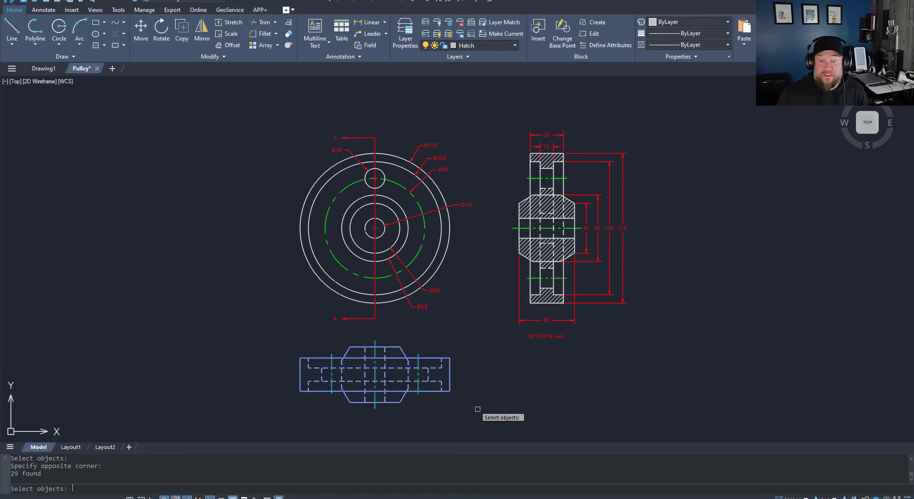
key(Return)
key(Return)
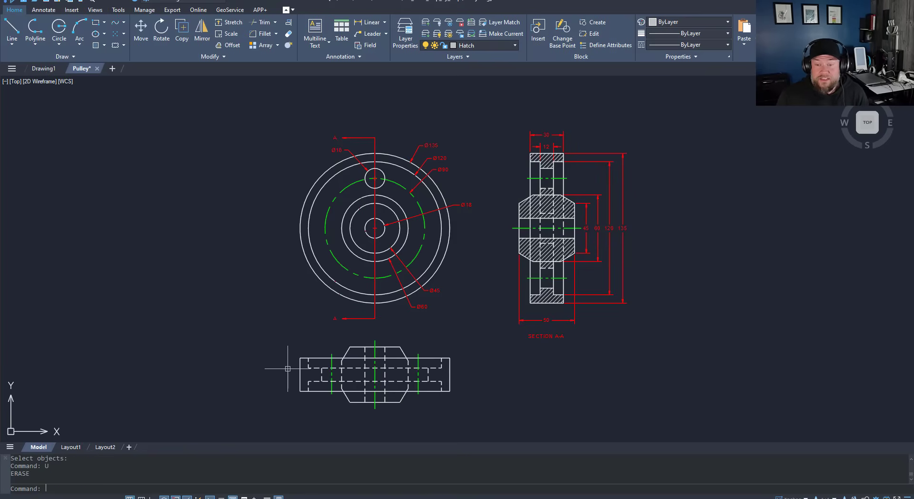
key(Escape)
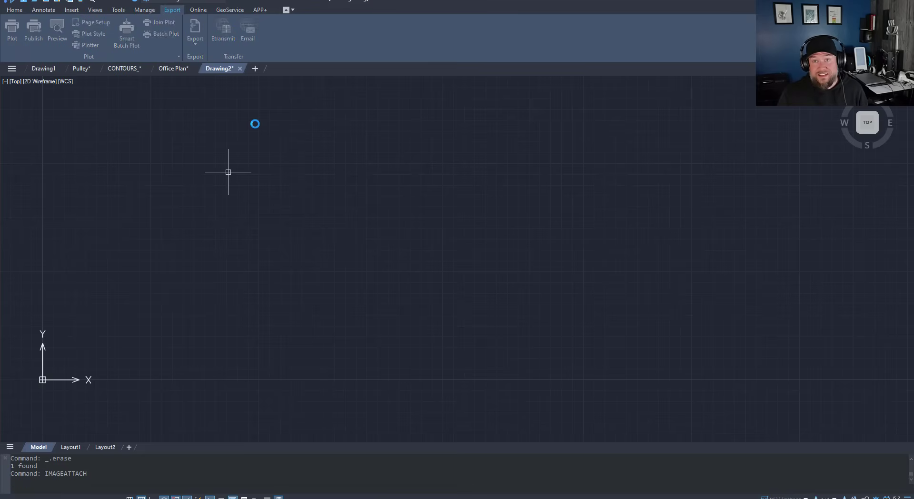
Step: Attach CONTOUR.jpg to Drawing2 at a picked insertion point
click(286, 125)
double_click(286, 124)
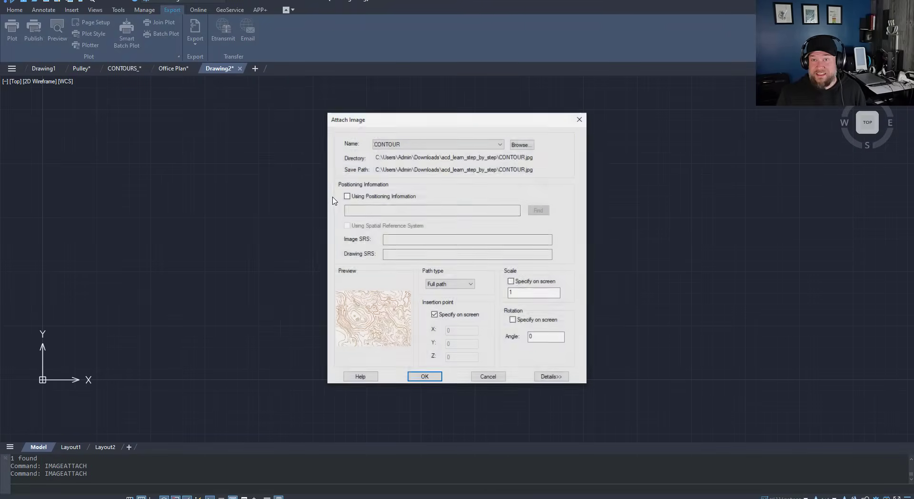
click(422, 377)
click(252, 348)
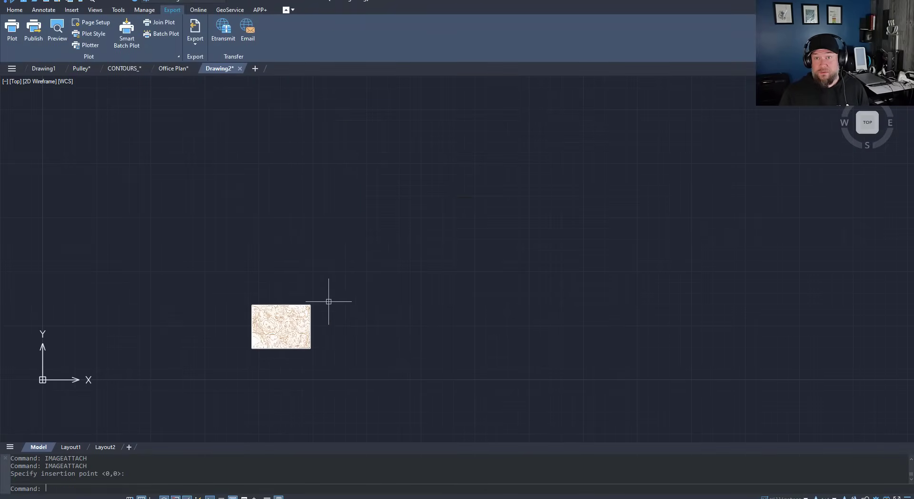
Step: Enlarge the image by stretching its top-right corner, pan to it, and start VECTORIZATION
click(329, 292)
click(303, 318)
click(312, 305)
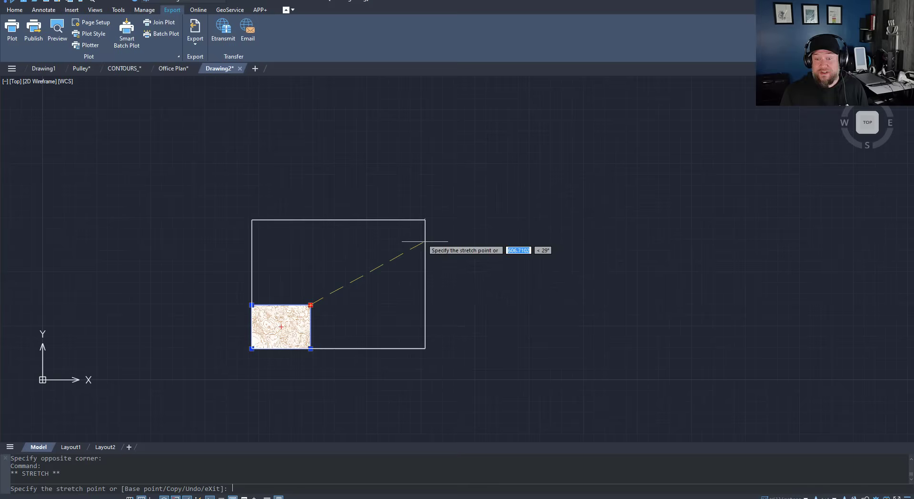
click(580, 104)
key(Escape)
middle_drag(473, 257, 376, 267)
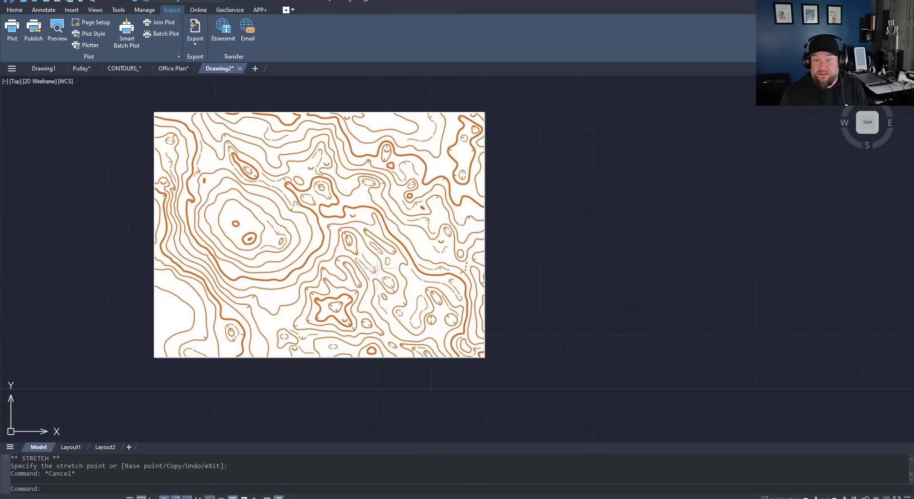
key(Return)
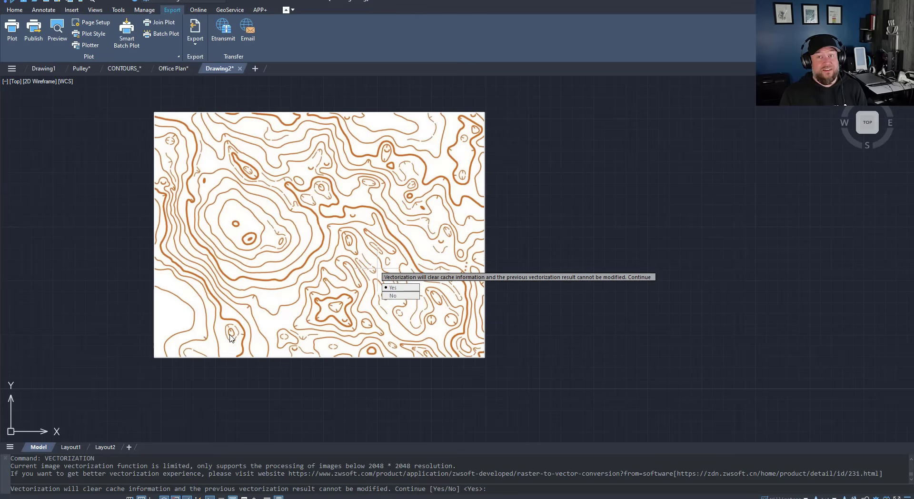
Step: Vectorize the contour image, then move the original raster to the right of the vectors
key(Return)
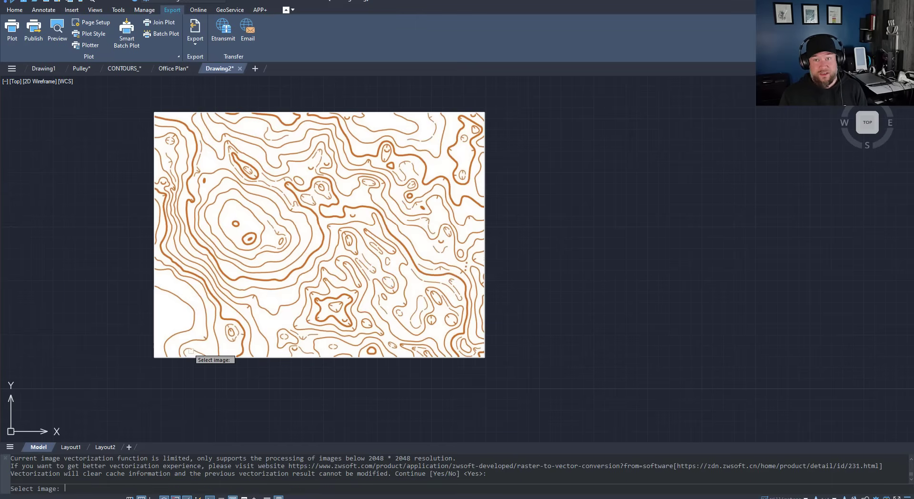
click(226, 357)
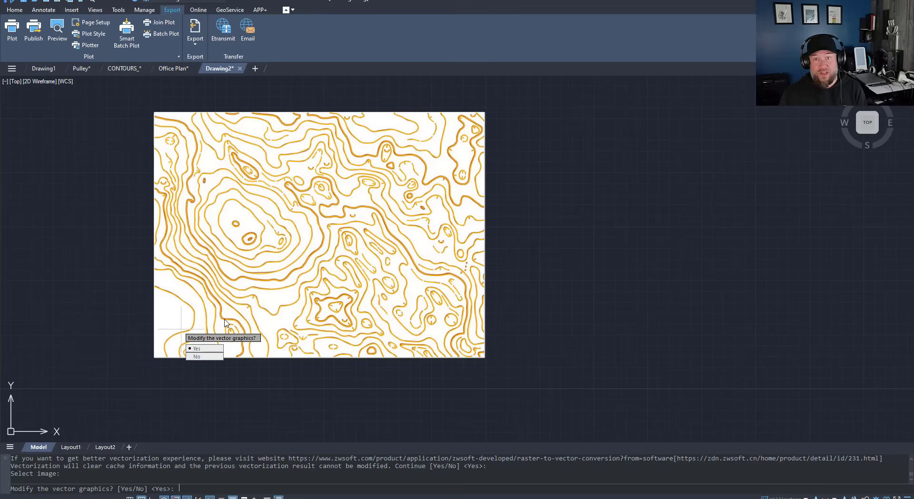
key(Escape)
text(m)
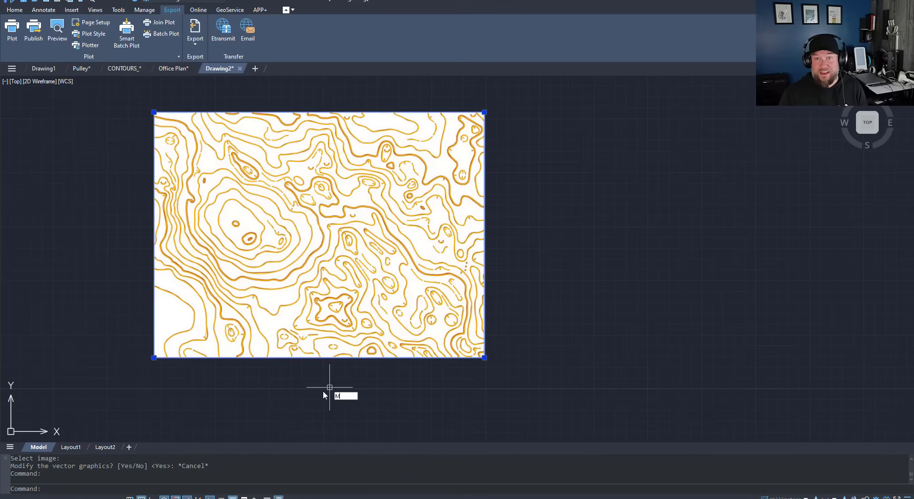
key(Return)
click(607, 390)
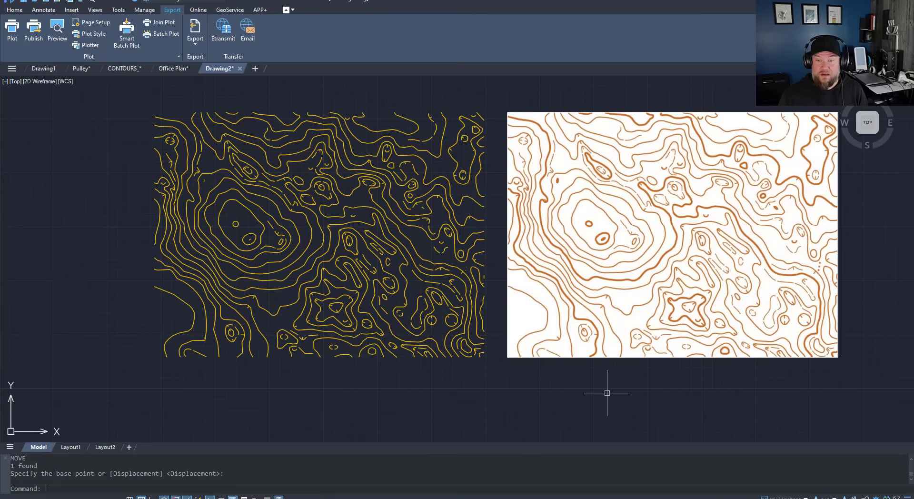
key(Escape)
middle_drag(463, 399, 336, 403)
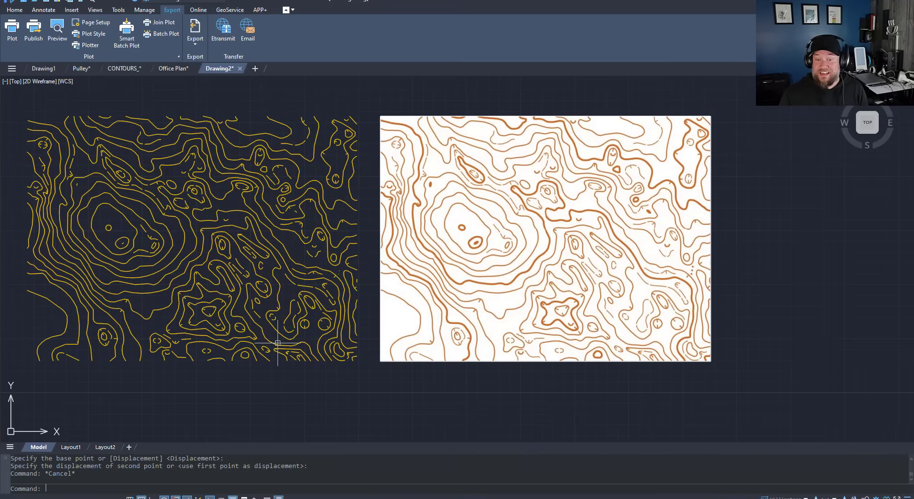
Step: Inspect a long vector contour line and a small contour loop, framing both maps
click(268, 337)
key(Escape)
click(232, 339)
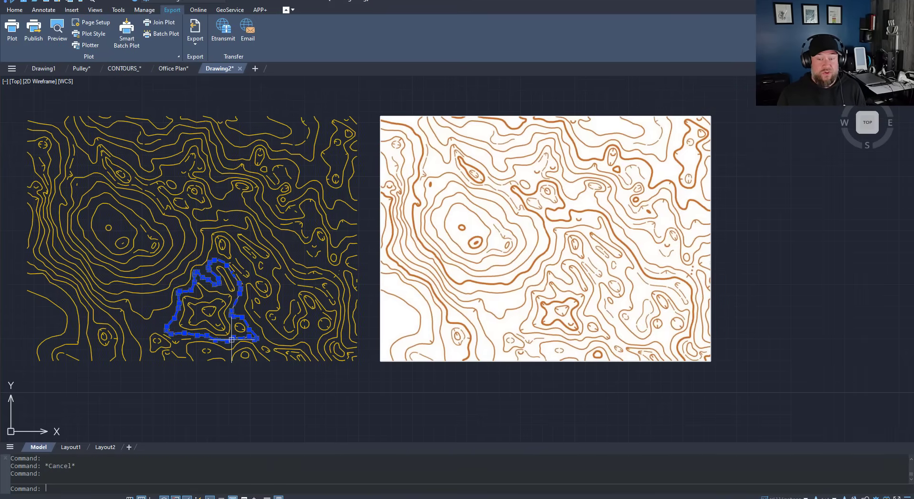
key(Escape)
middle_drag(190, 363, 208, 365)
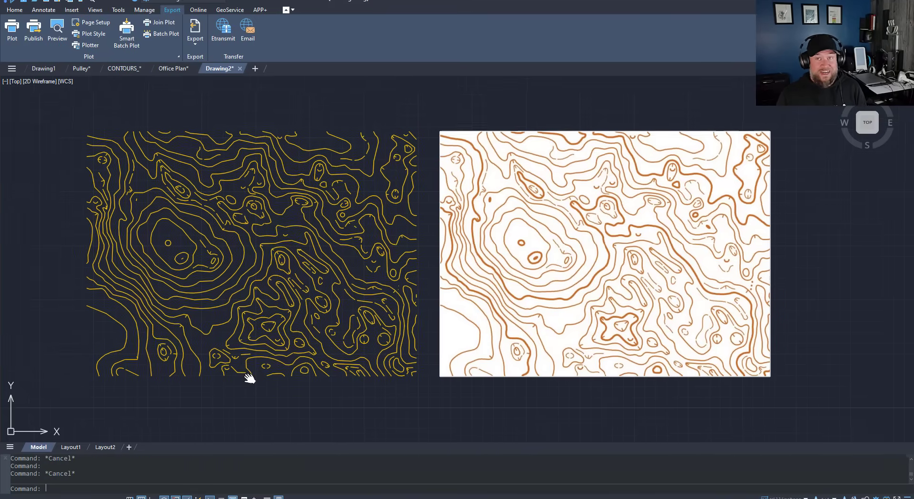
middle_drag(250, 379, 245, 376)
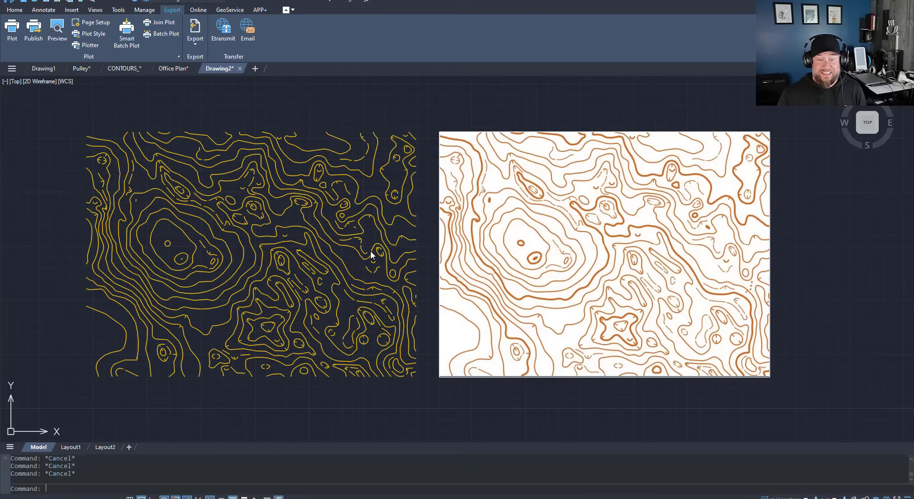
middle_drag(412, 314, 373, 284)
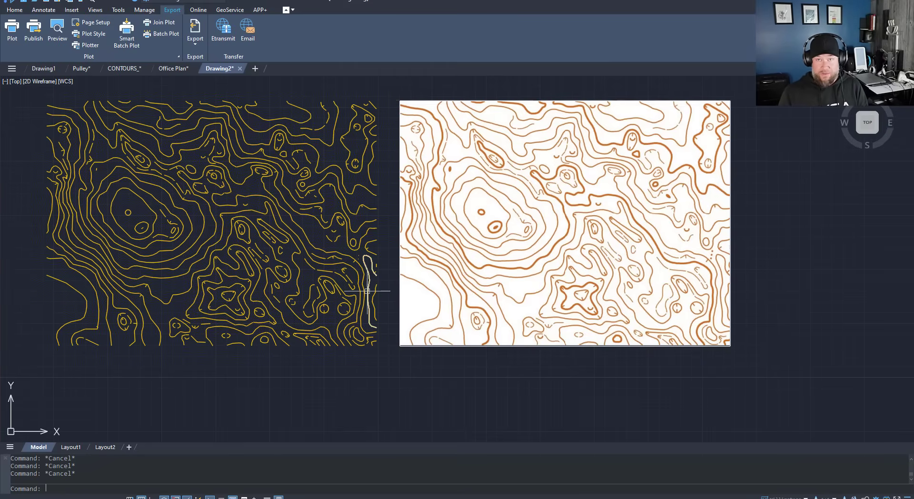
Step: Rerun VECTORIZATION and agree to continue
key(Return)
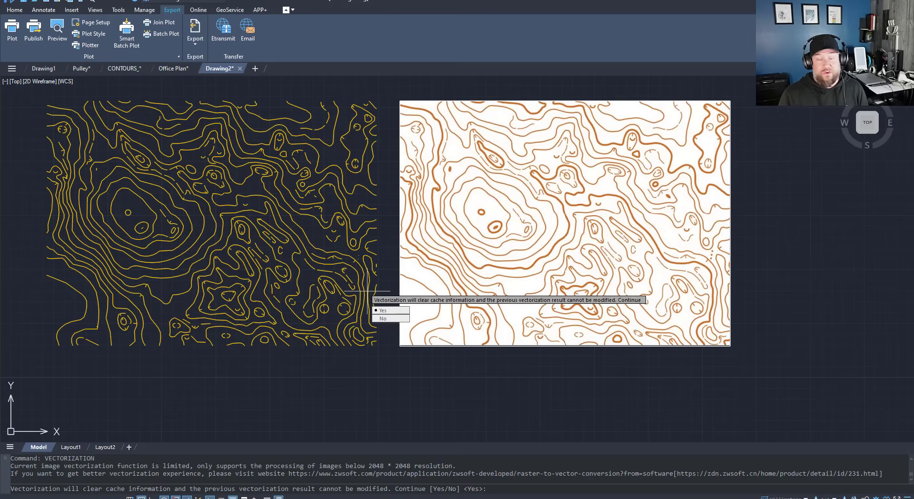
key(Escape)
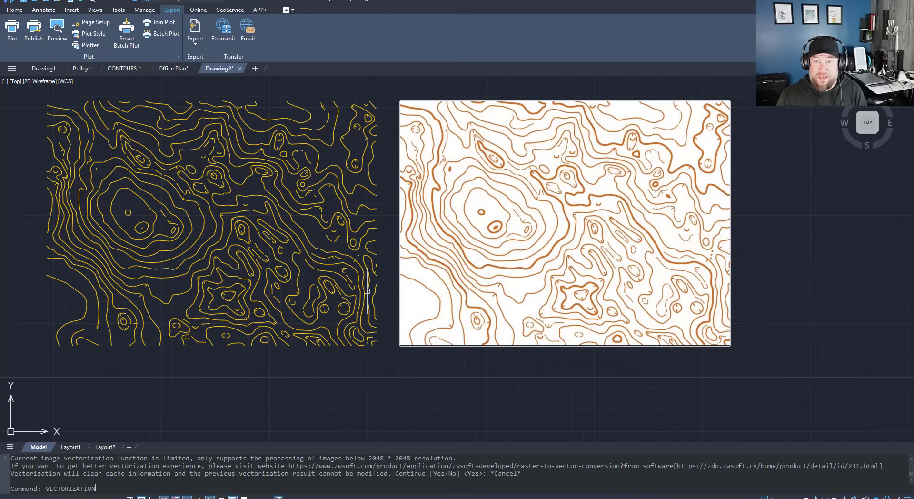
key(Return)
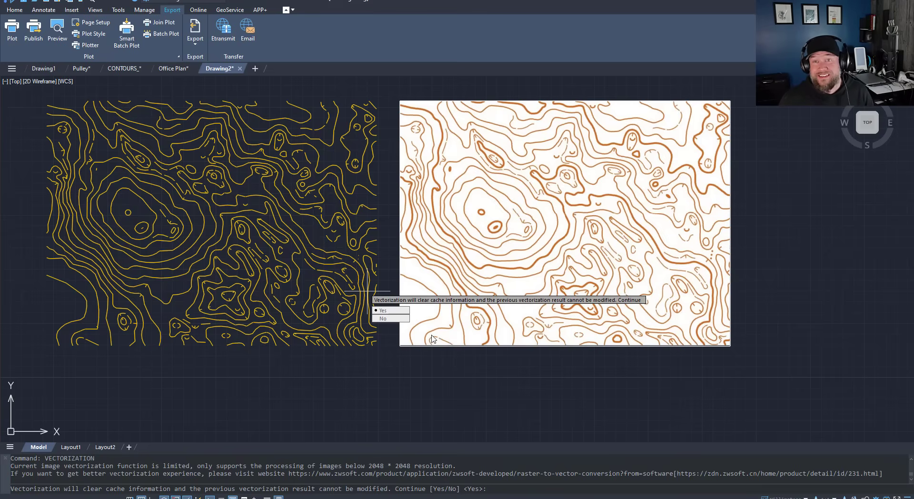
key(Return)
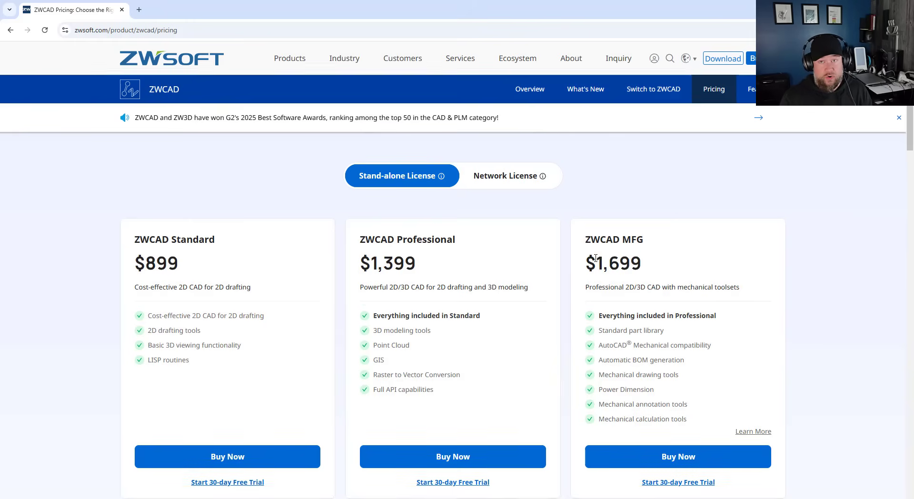
Step: Scroll through the pricing cards: Standard $899, Professional $1,399, MFG $1,699
scroll(597, 259, down, 2)
scroll(590, 260, down, 2)
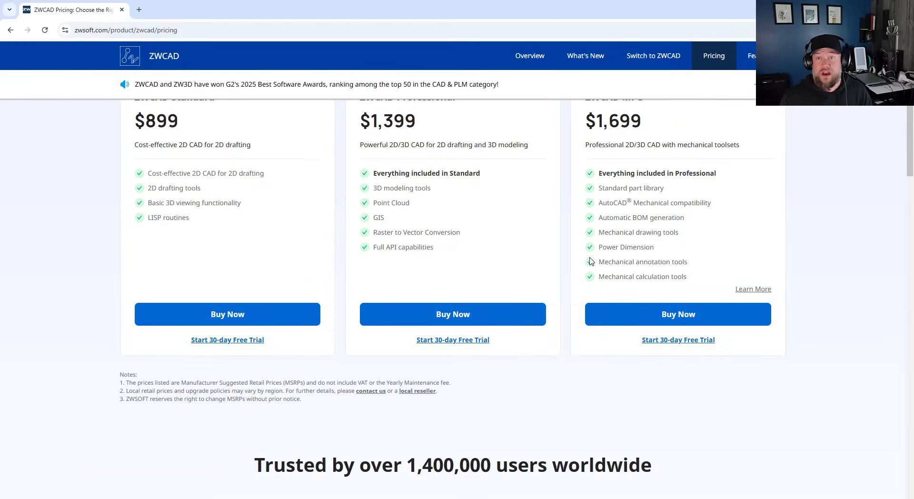
scroll(590, 260, up, 1)
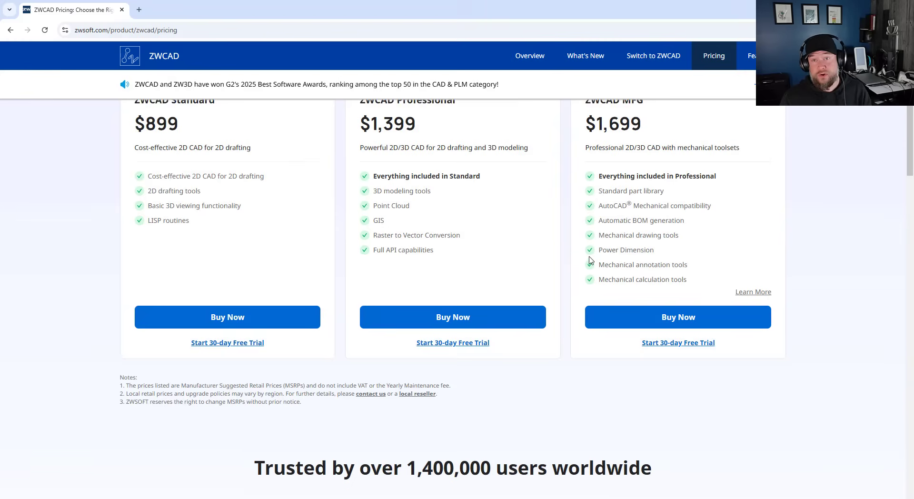
scroll(590, 260, up, 2)
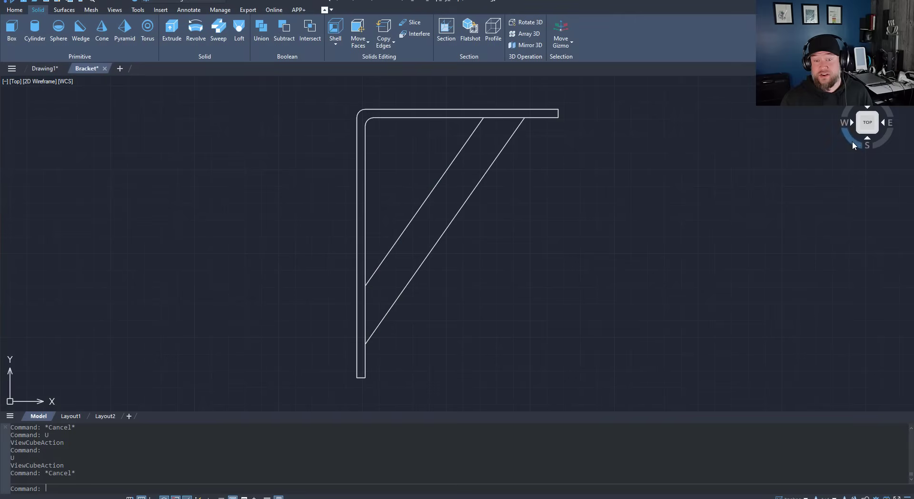
Step: Switch to southwest isometric view and extrude the bracket outline to height 2
click(859, 133)
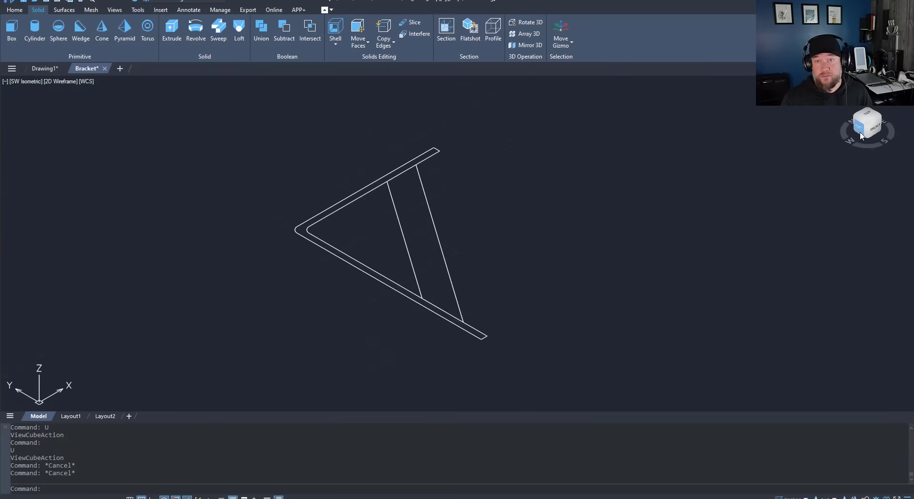
click(172, 30)
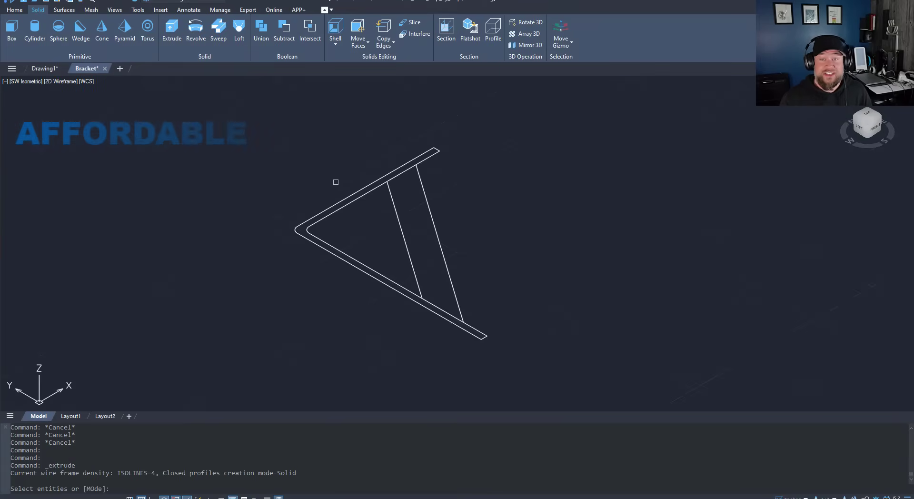
click(343, 205)
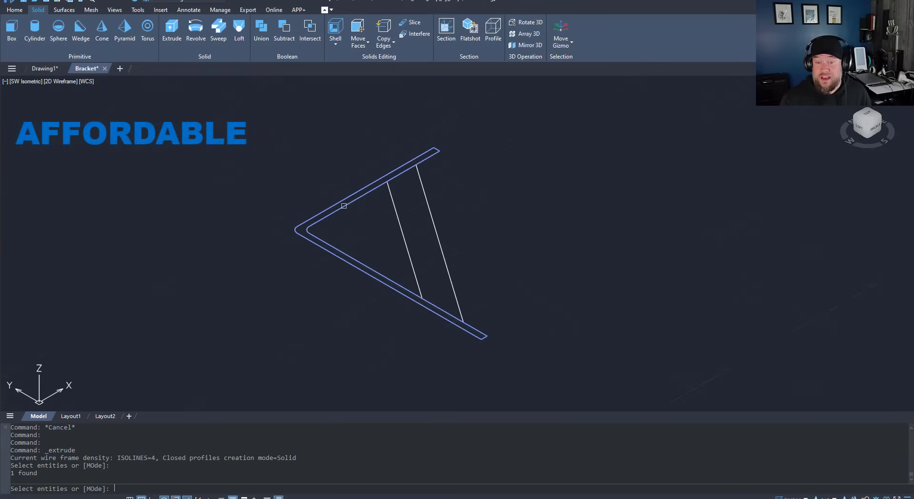
key(Return)
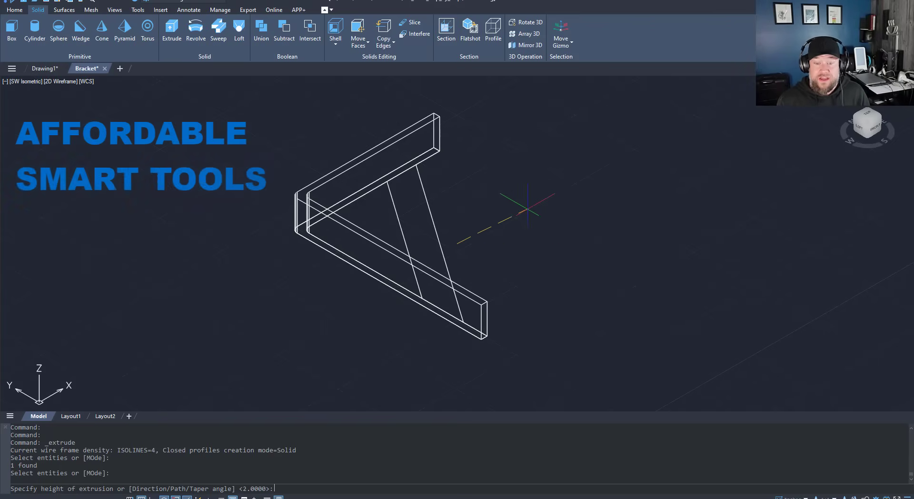
text(2)
key(Return)
key(Escape)
key(Escape)
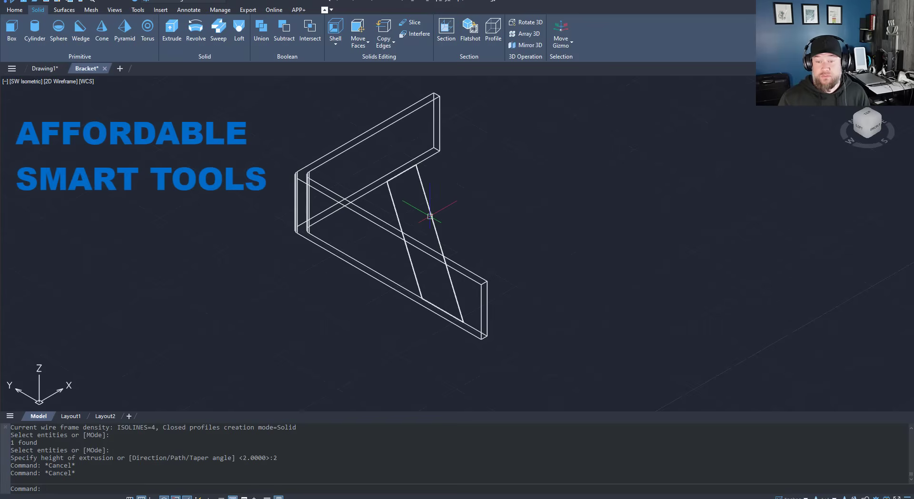
Step: Move the diagonal gusset outline 1 unit along Z
click(430, 216)
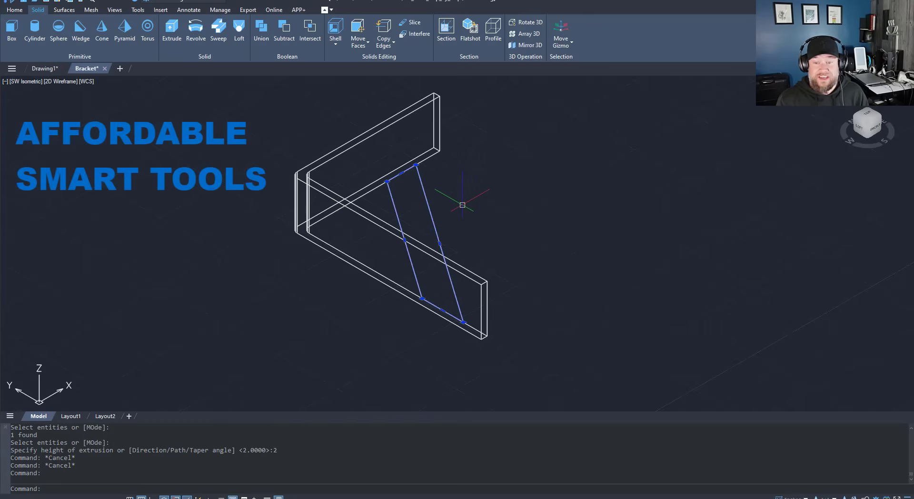
text(M)
key(Return)
click(480, 230)
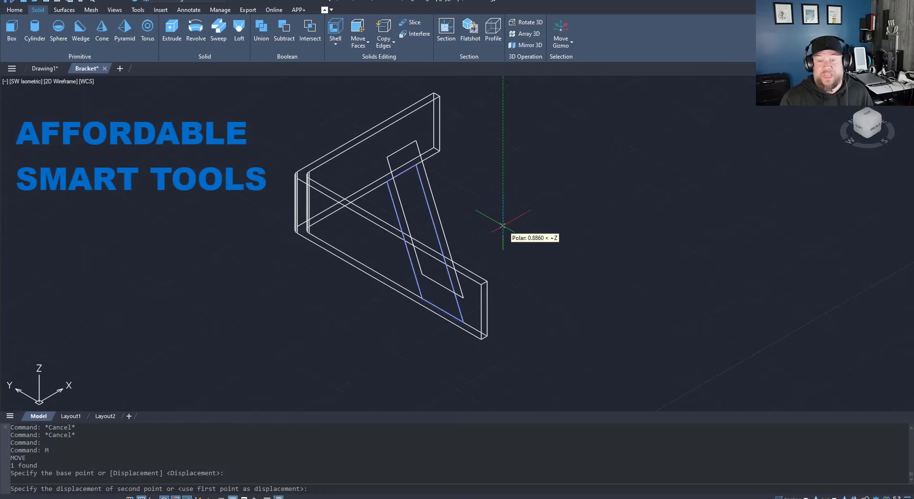
text(1)
key(Return)
key(Escape)
key(Escape)
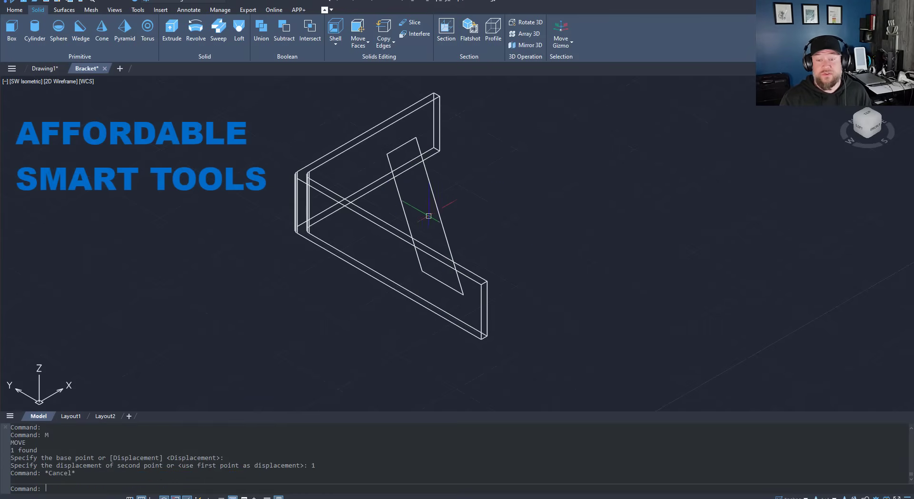
Step: Extrude the triangular gusset 0.15 thick and orbit to inspect the bracket
click(397, 190)
key(Return)
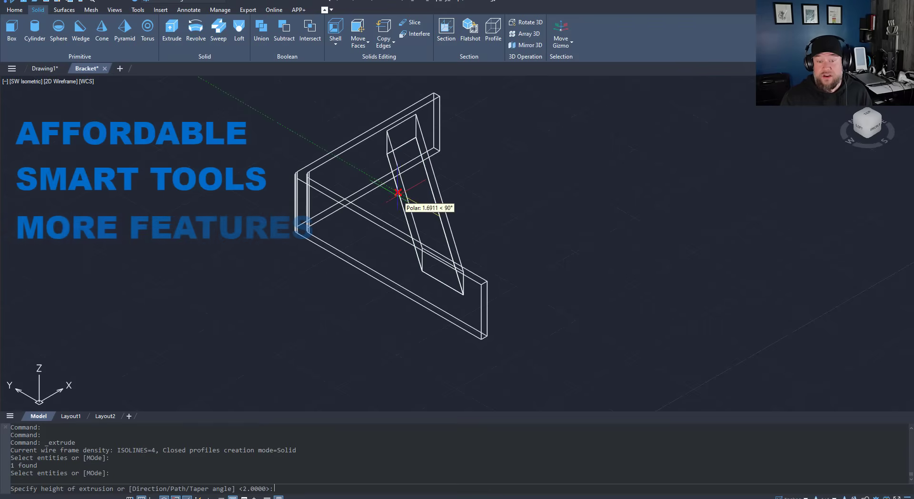
text(.15)
key(Return)
key(Escape)
key(Escape)
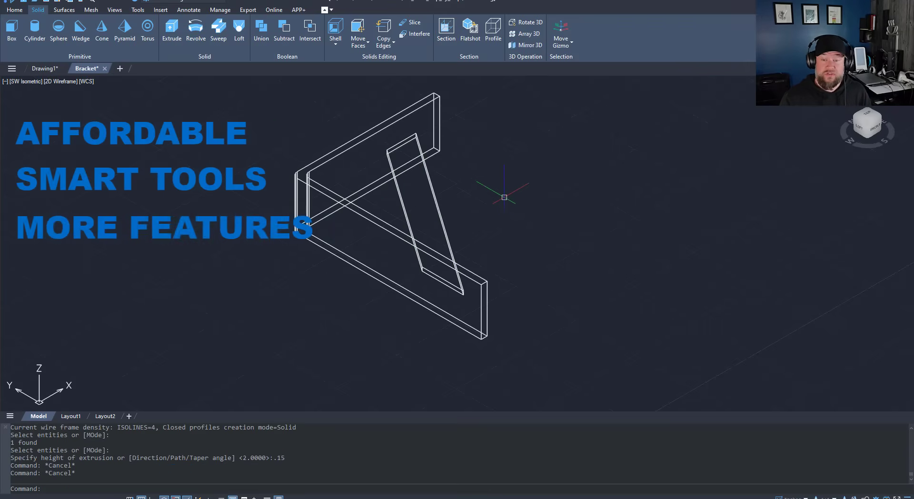
mouse_move(511, 208)
shift+middle_down()
mouse_move(431, 239)
mouse_move(405, 223)
mouse_move(390, 170)
mouse_move(404, 120)
mouse_move(390, 88)
mouse_move(403, 54)
mouse_move(361, 229)
mouse_move(312, 221)
mouse_move(424, 271)
mouse_move(515, 286)
mouse_move(484, 249)
mouse_move(527, 208)
mouse_move(475, 281)
mouse_move(495, 355)
shift+middle_up()
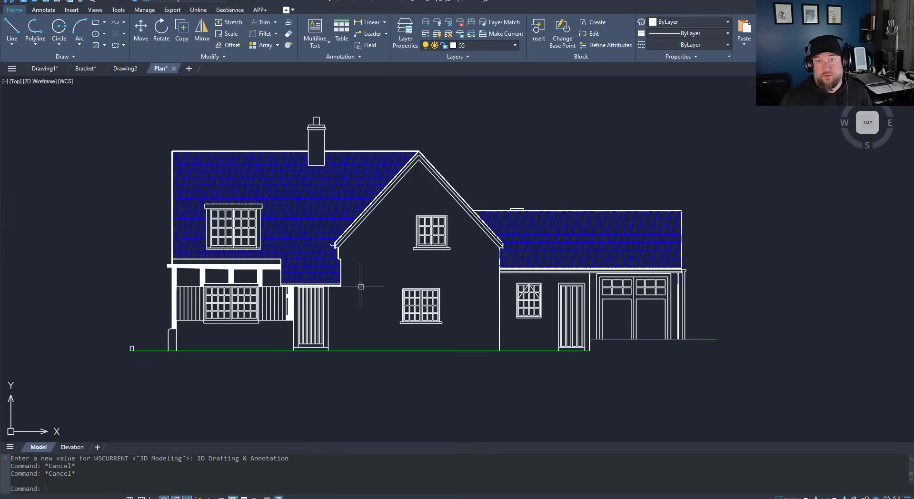
Step: Pan around the Plan floor drawing and browse the Insert, Views, Tools and Manage ribbon tabs
scroll(374, 288, up, 2)
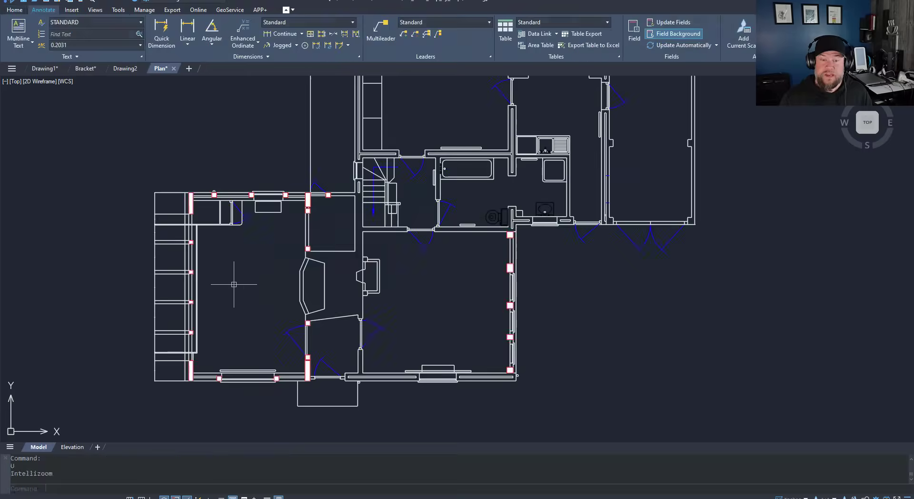
middle_drag(241, 277, 241, 332)
middle_drag(363, 240, 372, 295)
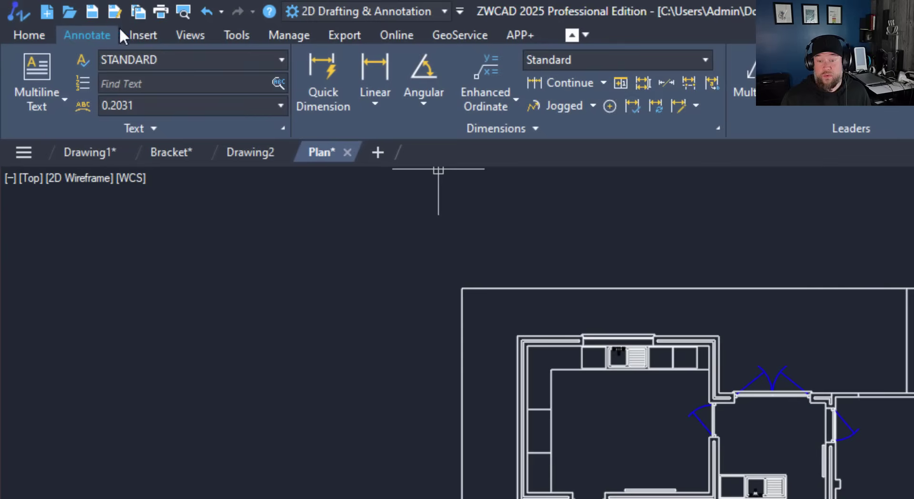
click(123, 27)
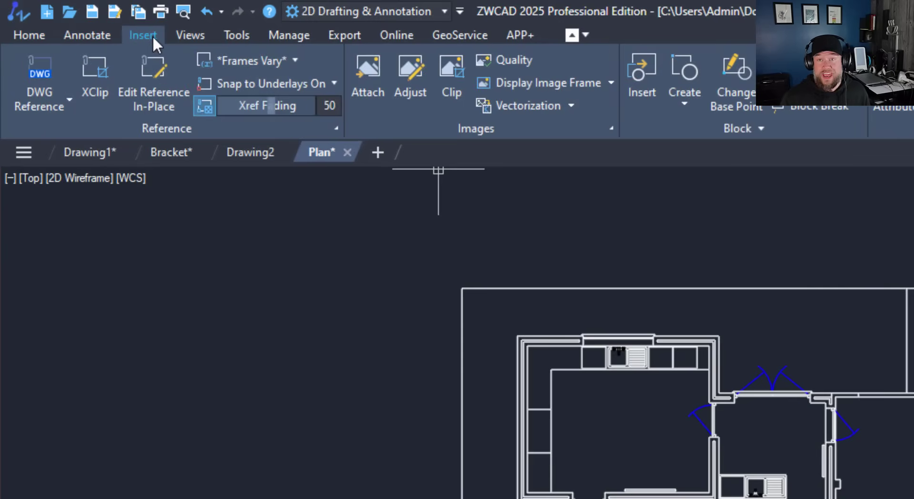
click(191, 35)
click(236, 35)
click(307, 35)
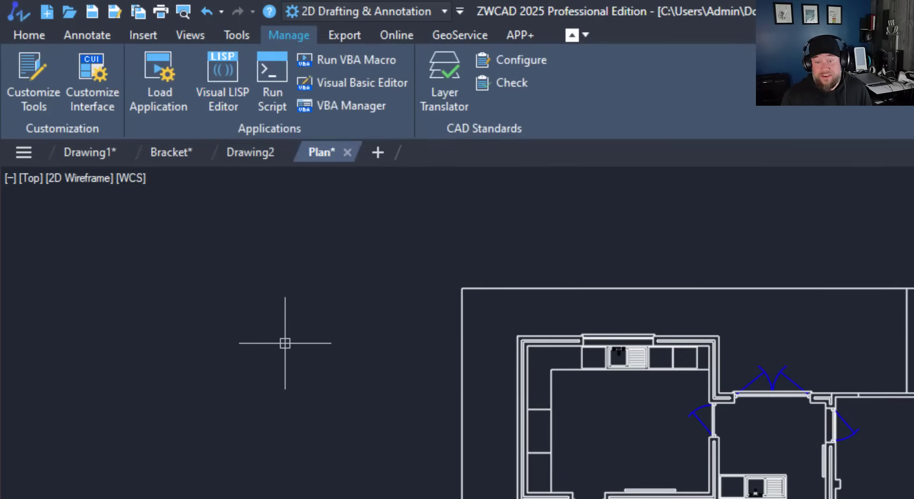
Step: Open the Load Application window and list its supported application file types
click(159, 106)
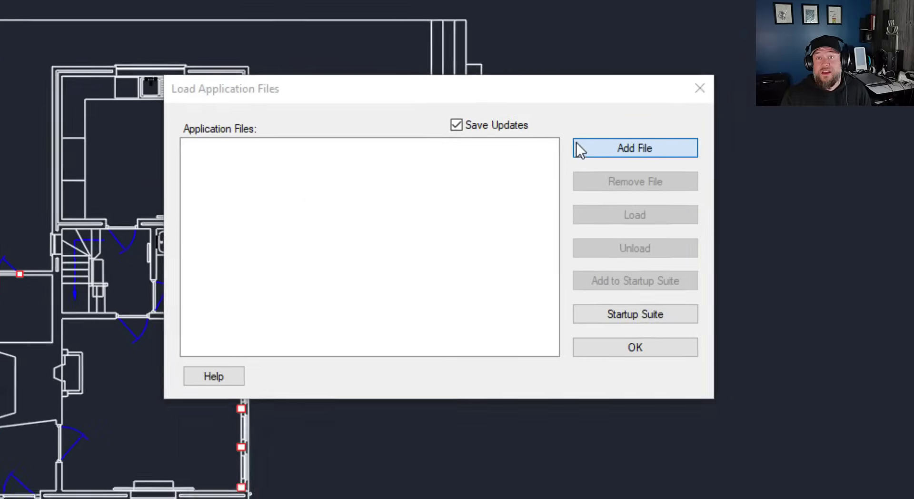
click(601, 157)
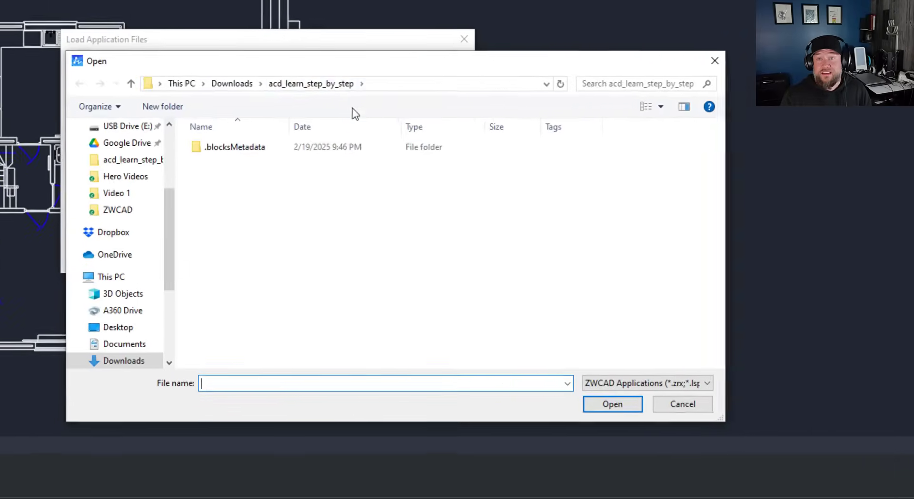
click(642, 382)
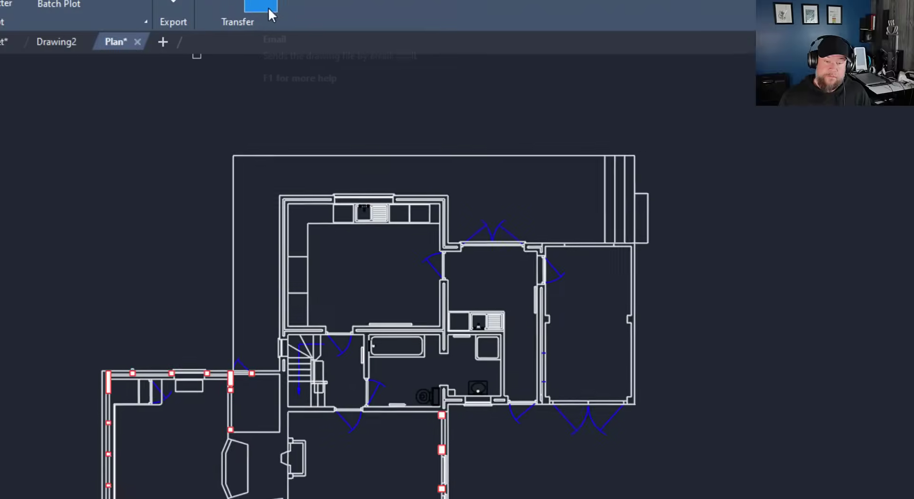
Step: Browse the GeoService, APP+, Online and Home tabs, then open Dimension Style Manager from Annotate
click(364, 28)
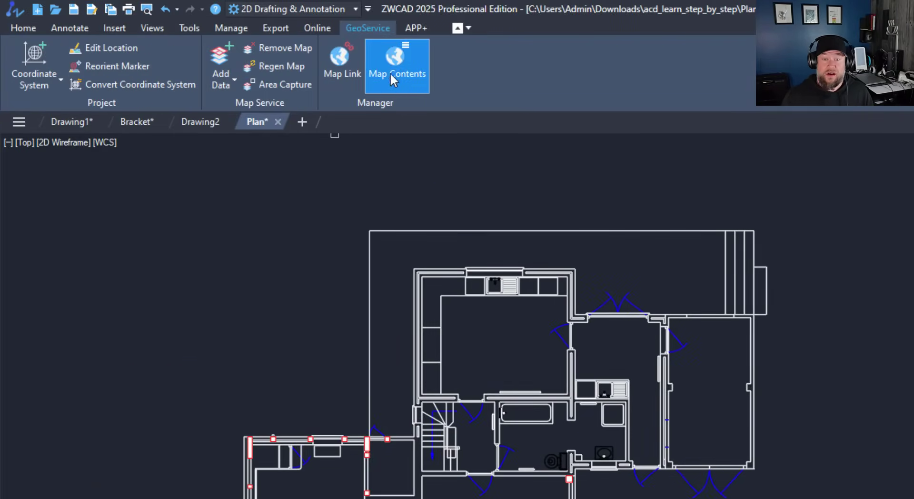
click(404, 28)
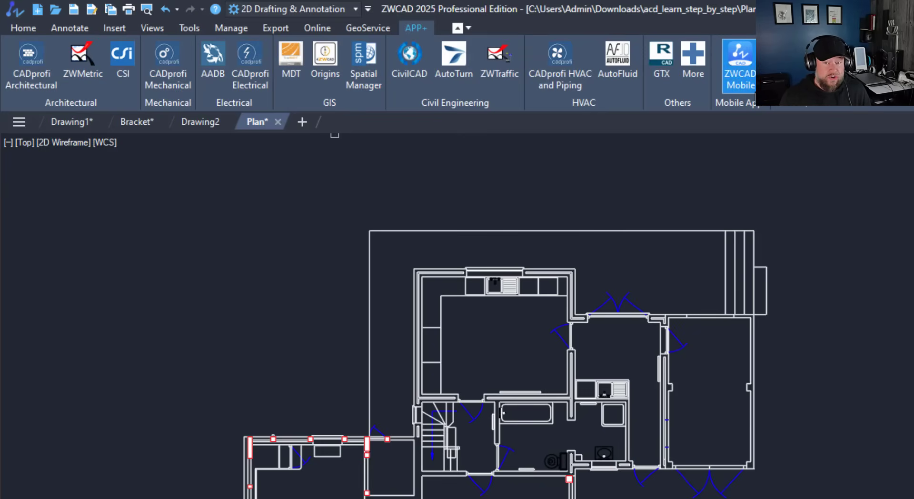
click(323, 29)
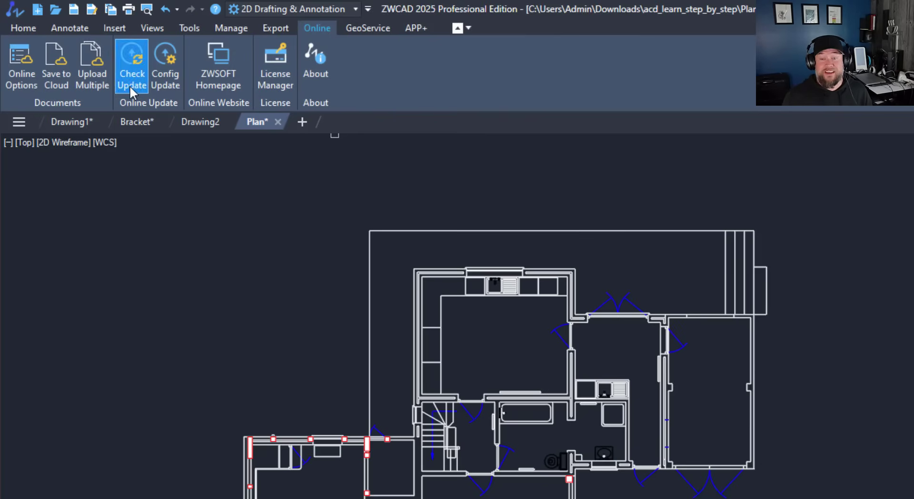
click(28, 27)
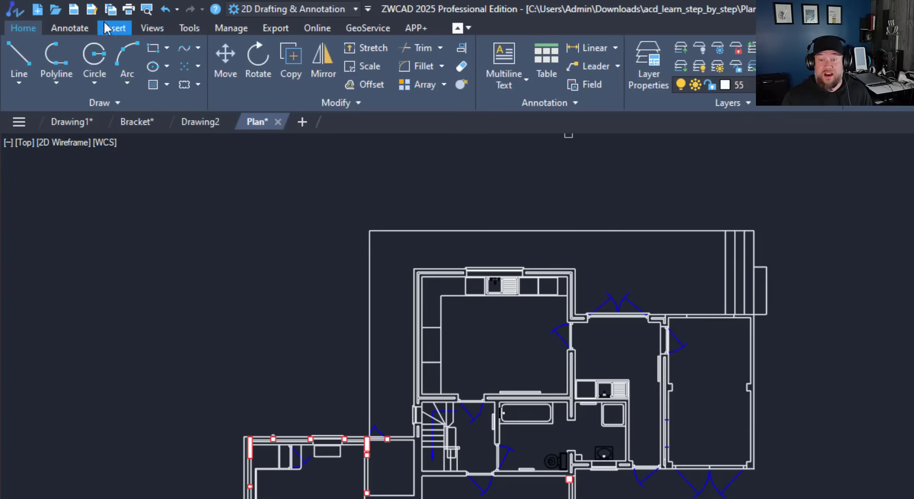
click(81, 28)
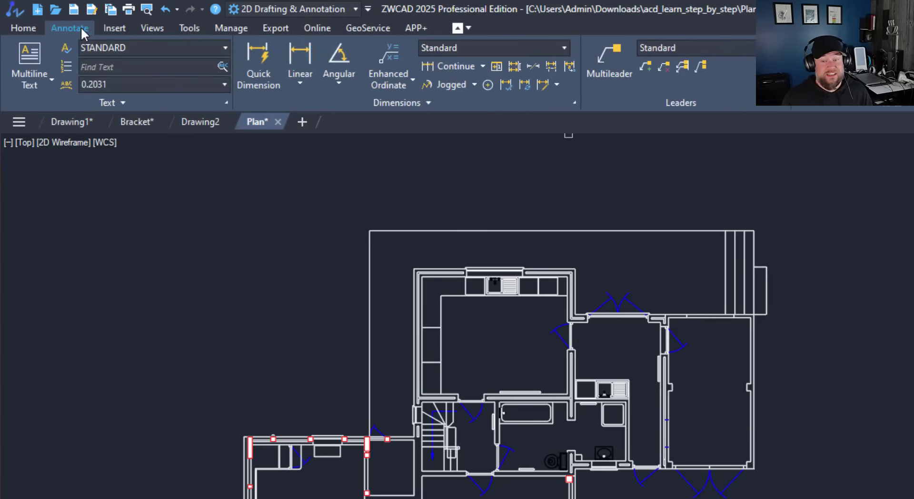
click(574, 102)
Step: Create a new 'Copy of Standard' dimension style and review its symbols, text, fit, units and tolerance tabs
drag(720, 236, 513, 192)
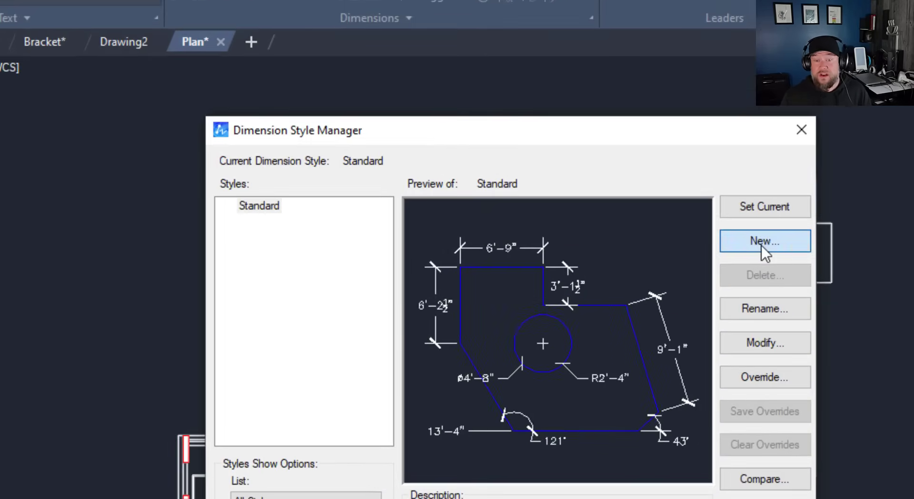
click(712, 281)
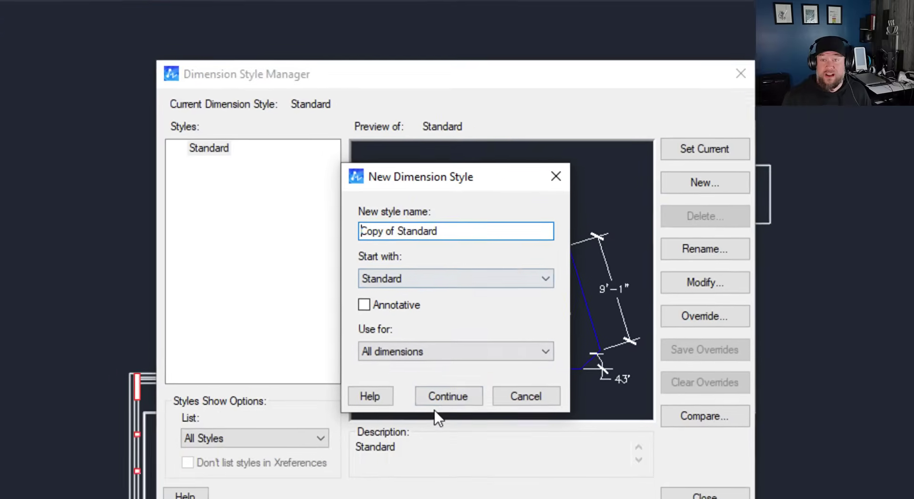
click(503, 459)
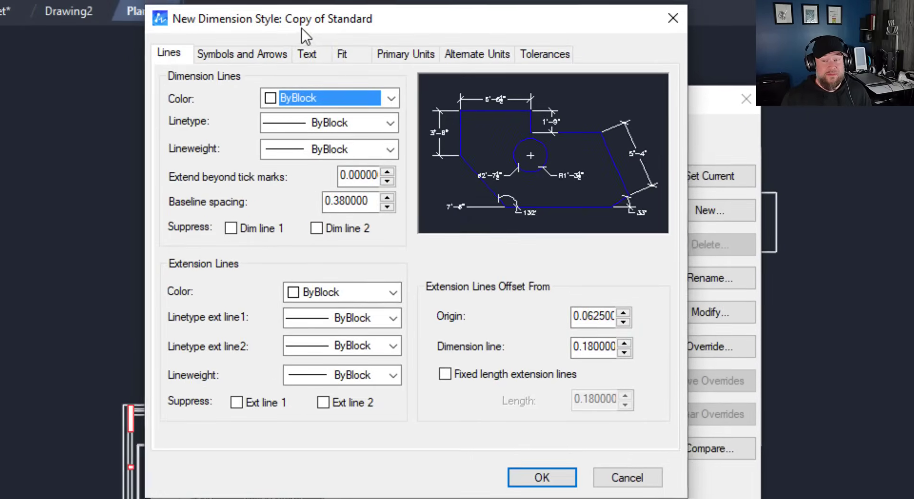
click(280, 57)
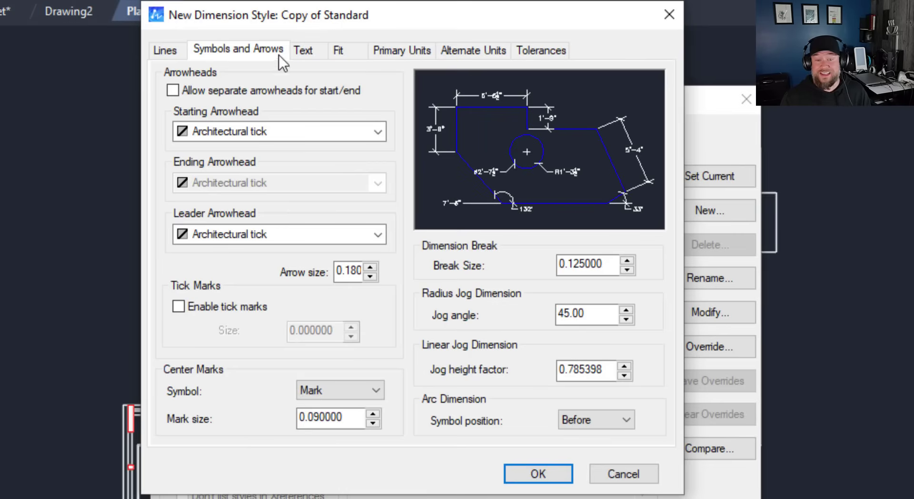
click(304, 53)
click(358, 56)
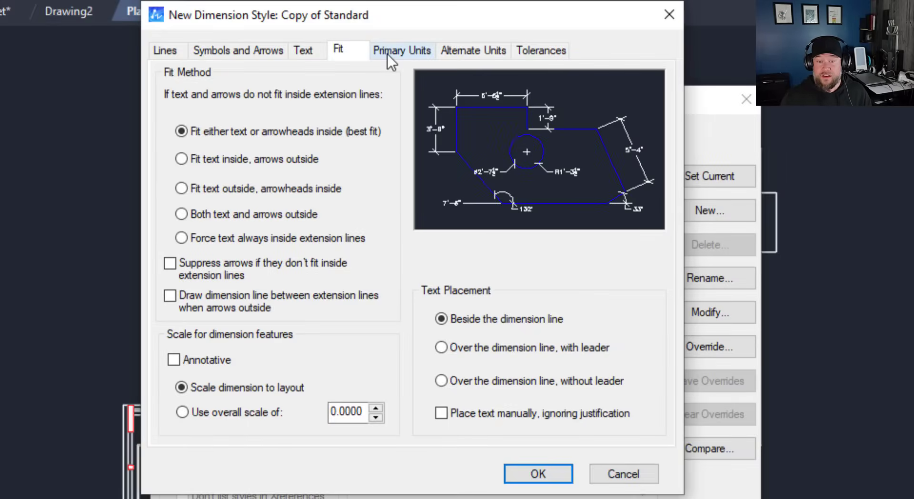
click(430, 56)
click(462, 52)
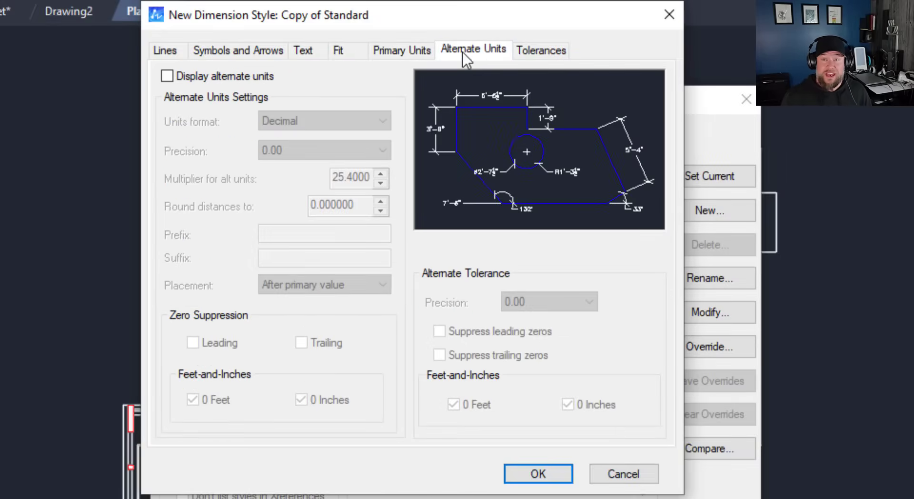
click(548, 54)
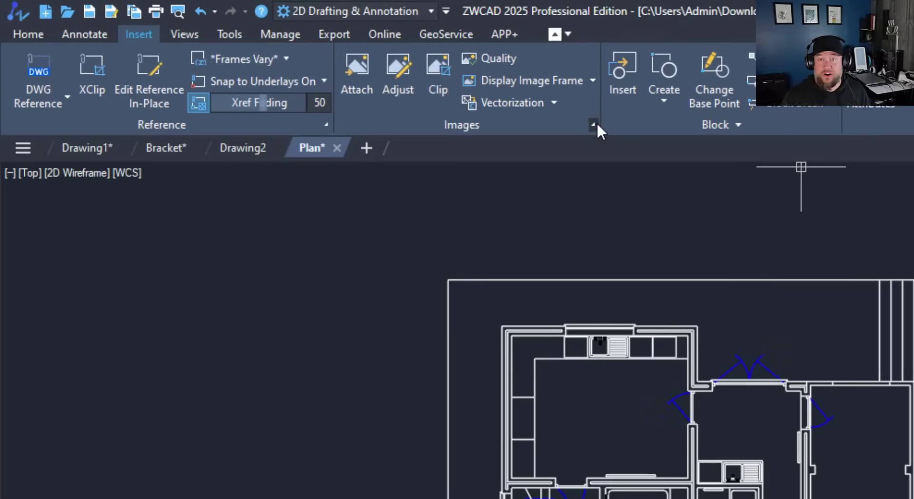
Step: Open the External References palette and inspect the options menu for the referenced Plan file
click(593, 125)
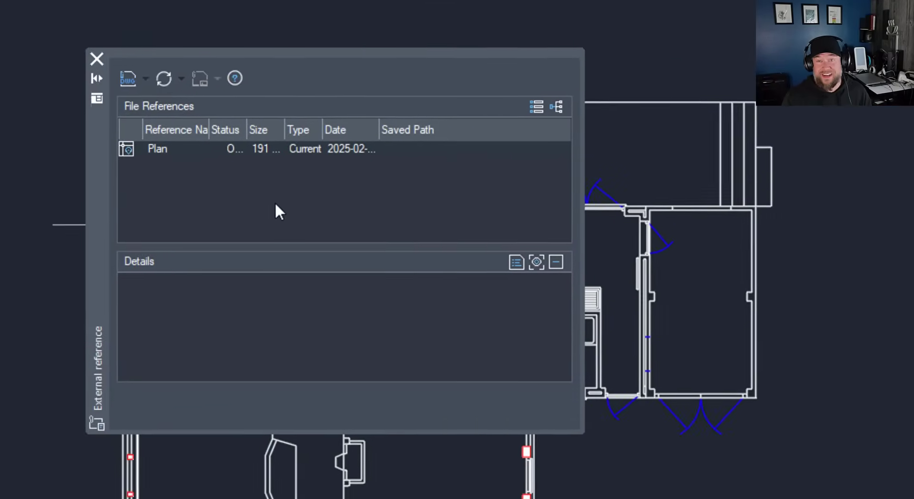
right_click(409, 215)
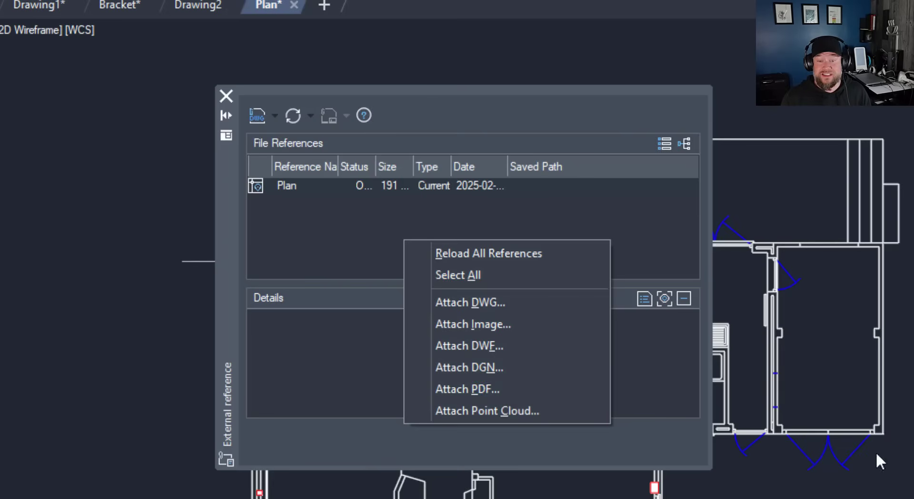
key(Escape)
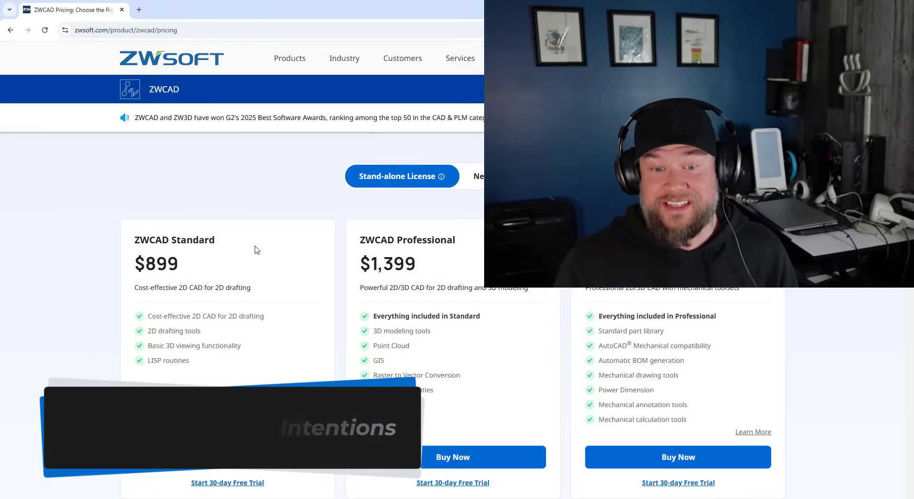
Step: Scroll down the ZWCAD pricing page to the note that prices exclude VAT and maintenance
scroll(304, 333, down, 5)
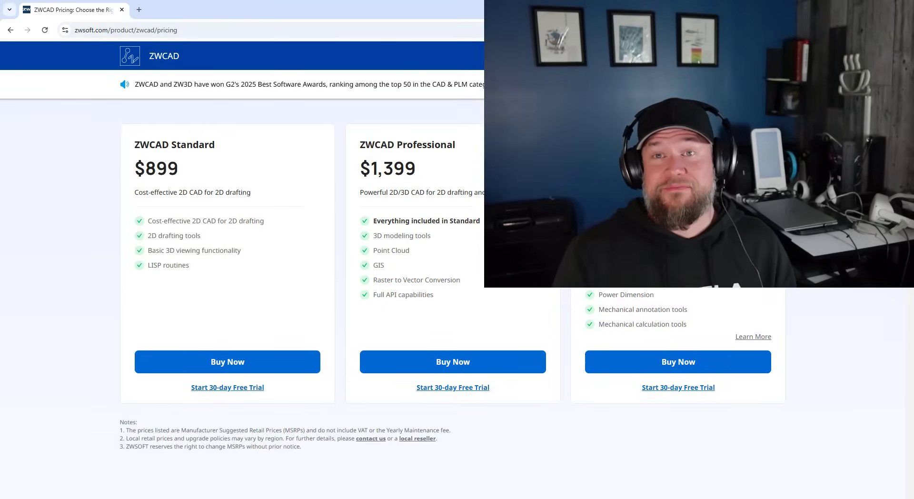